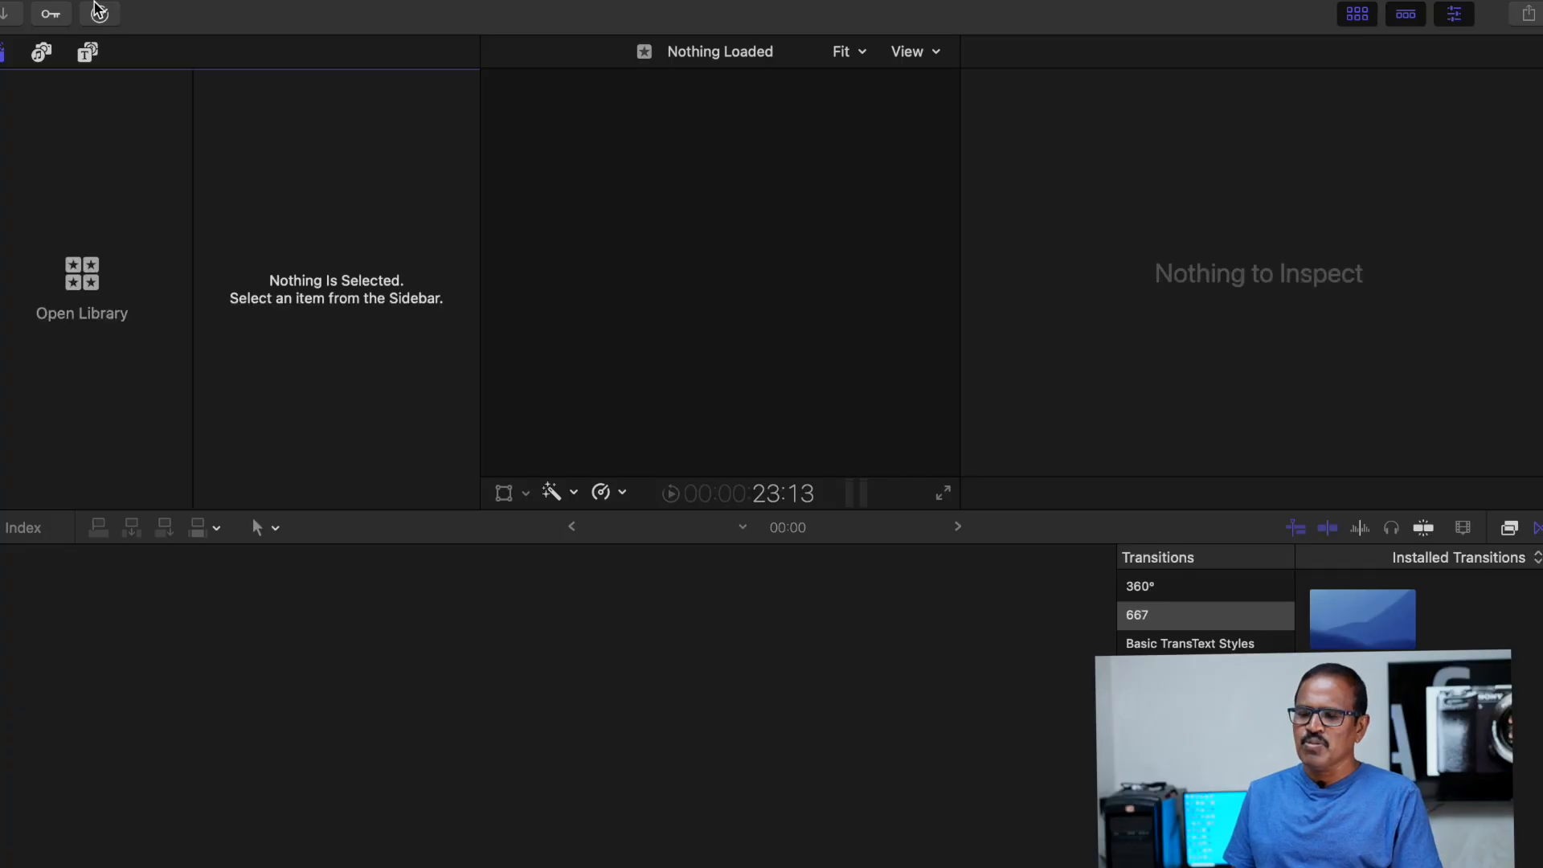
Step: Create a new library named temp and save it in the shorts folder
mouse_move(97, 5)
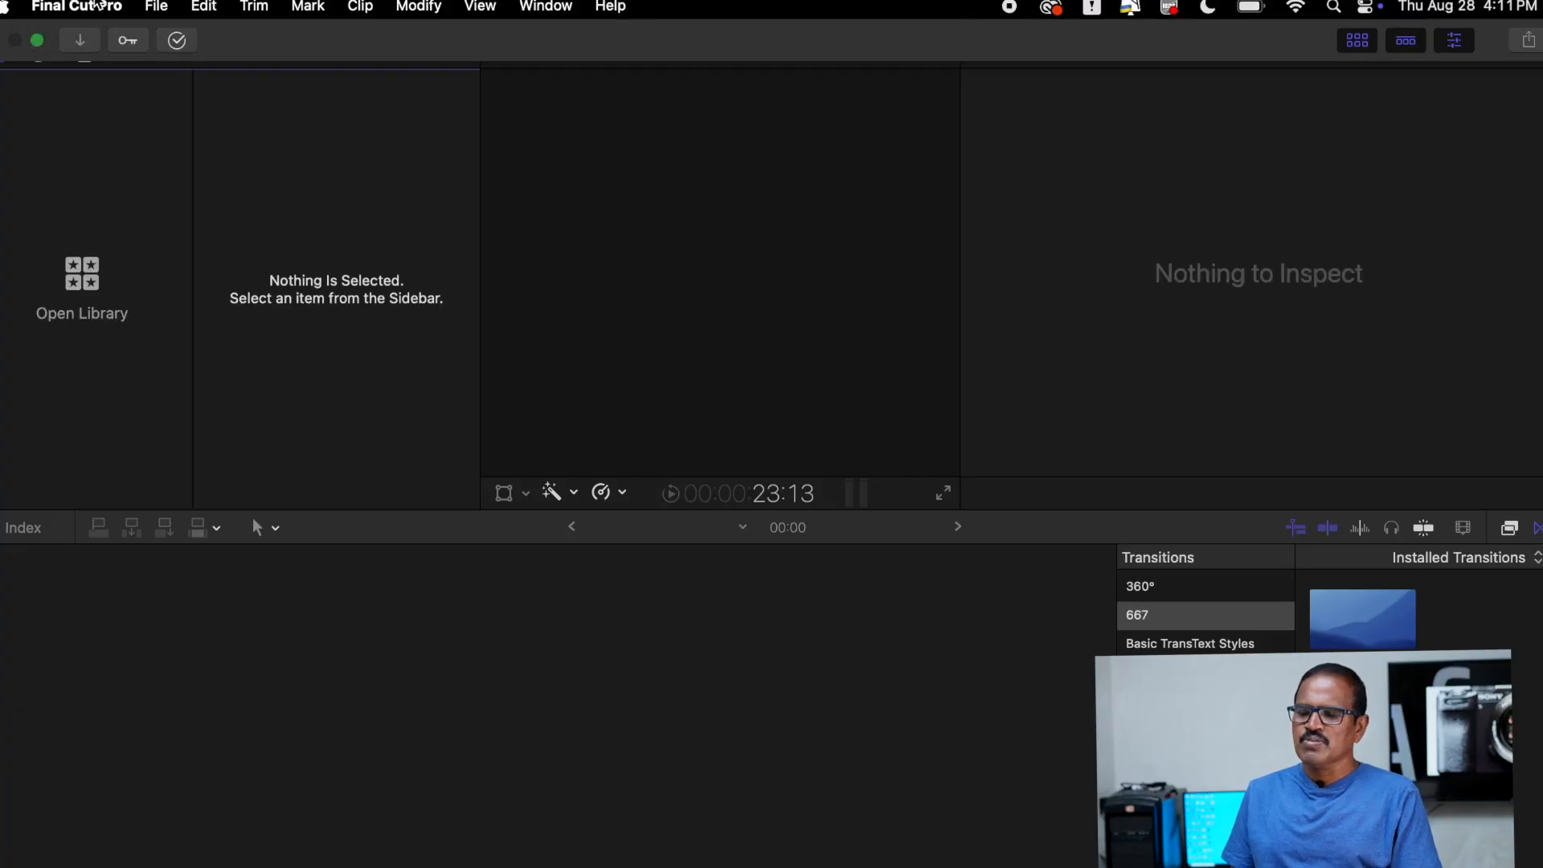
left_click(156, 8)
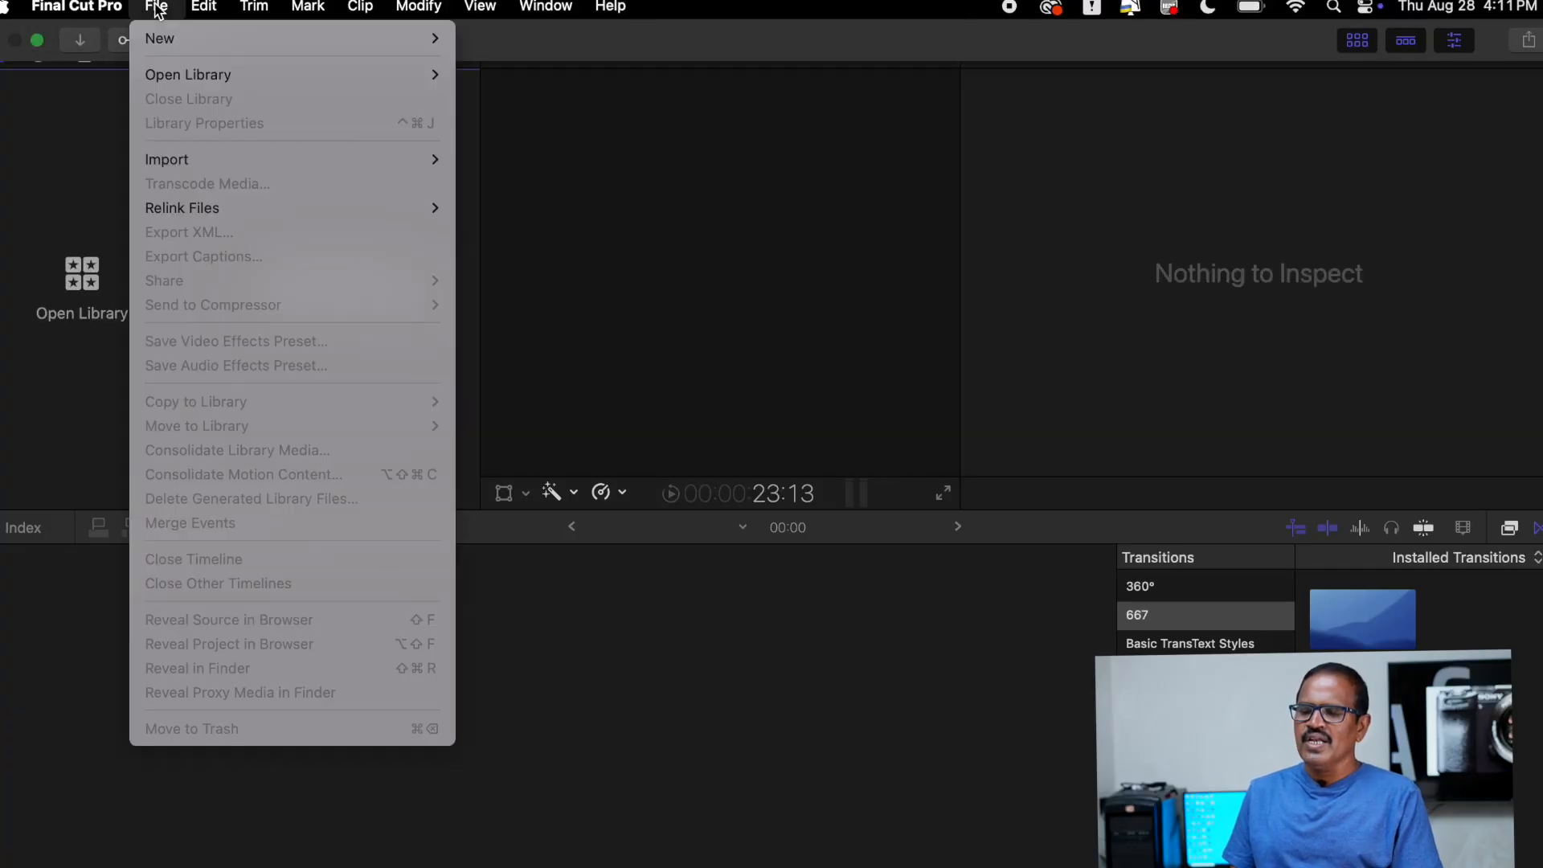
mouse_move(174, 43)
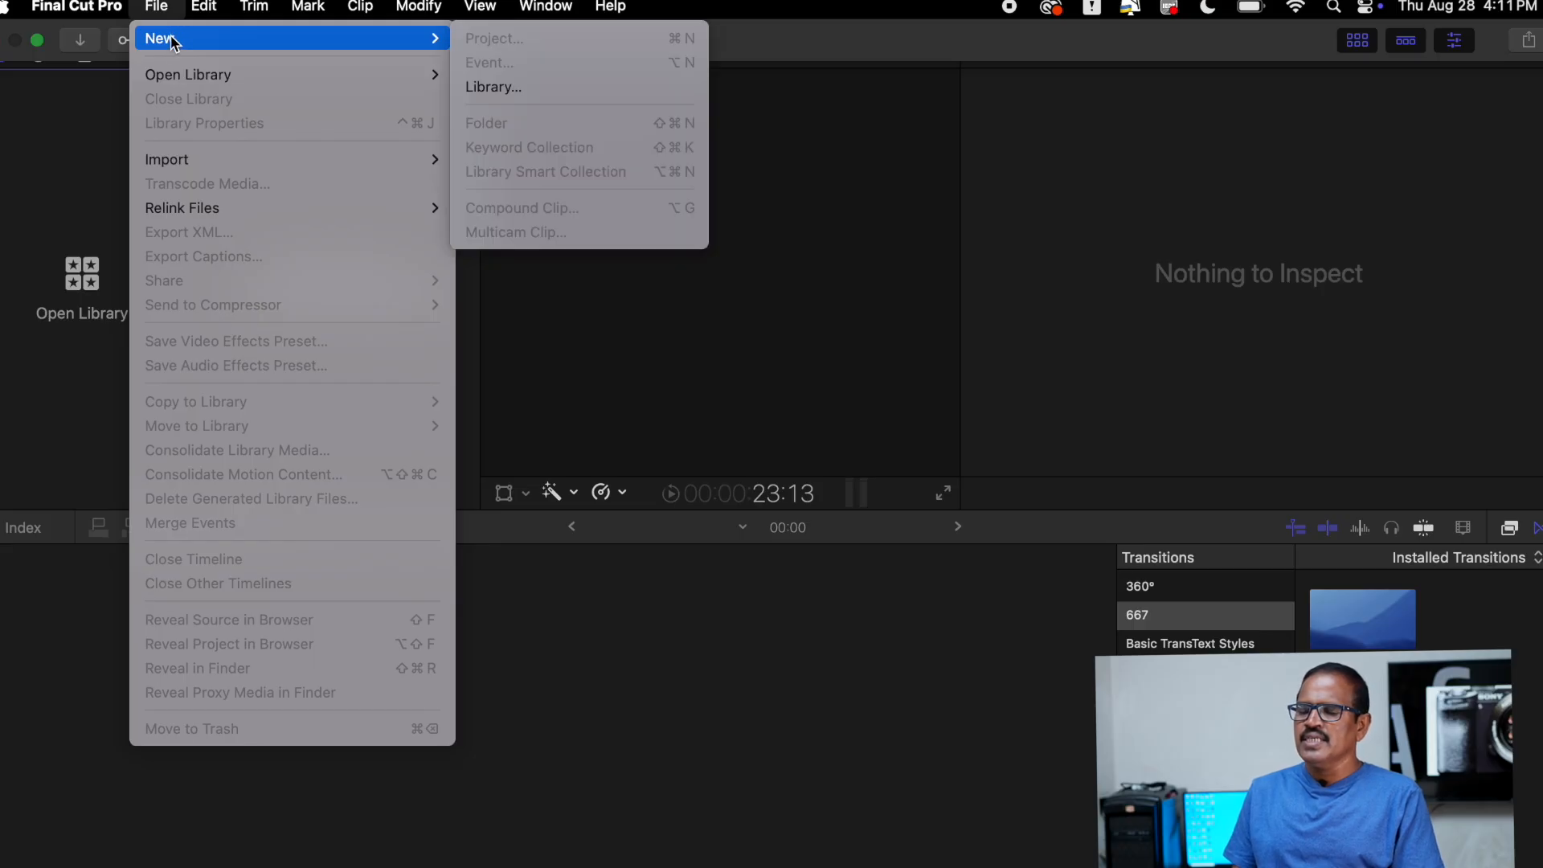
left_click(509, 88)
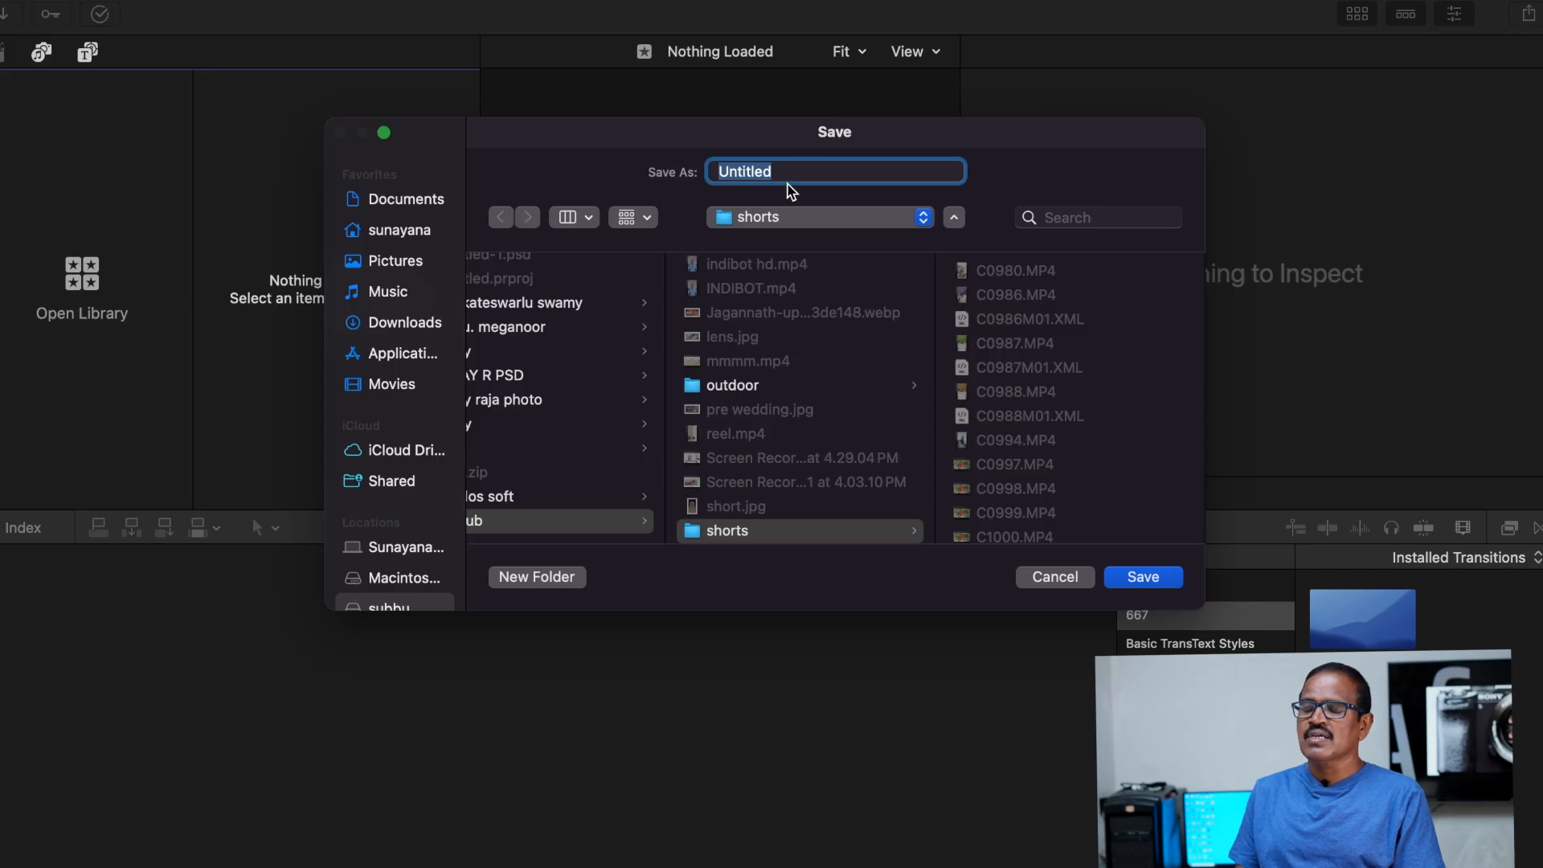
left_click(778, 176)
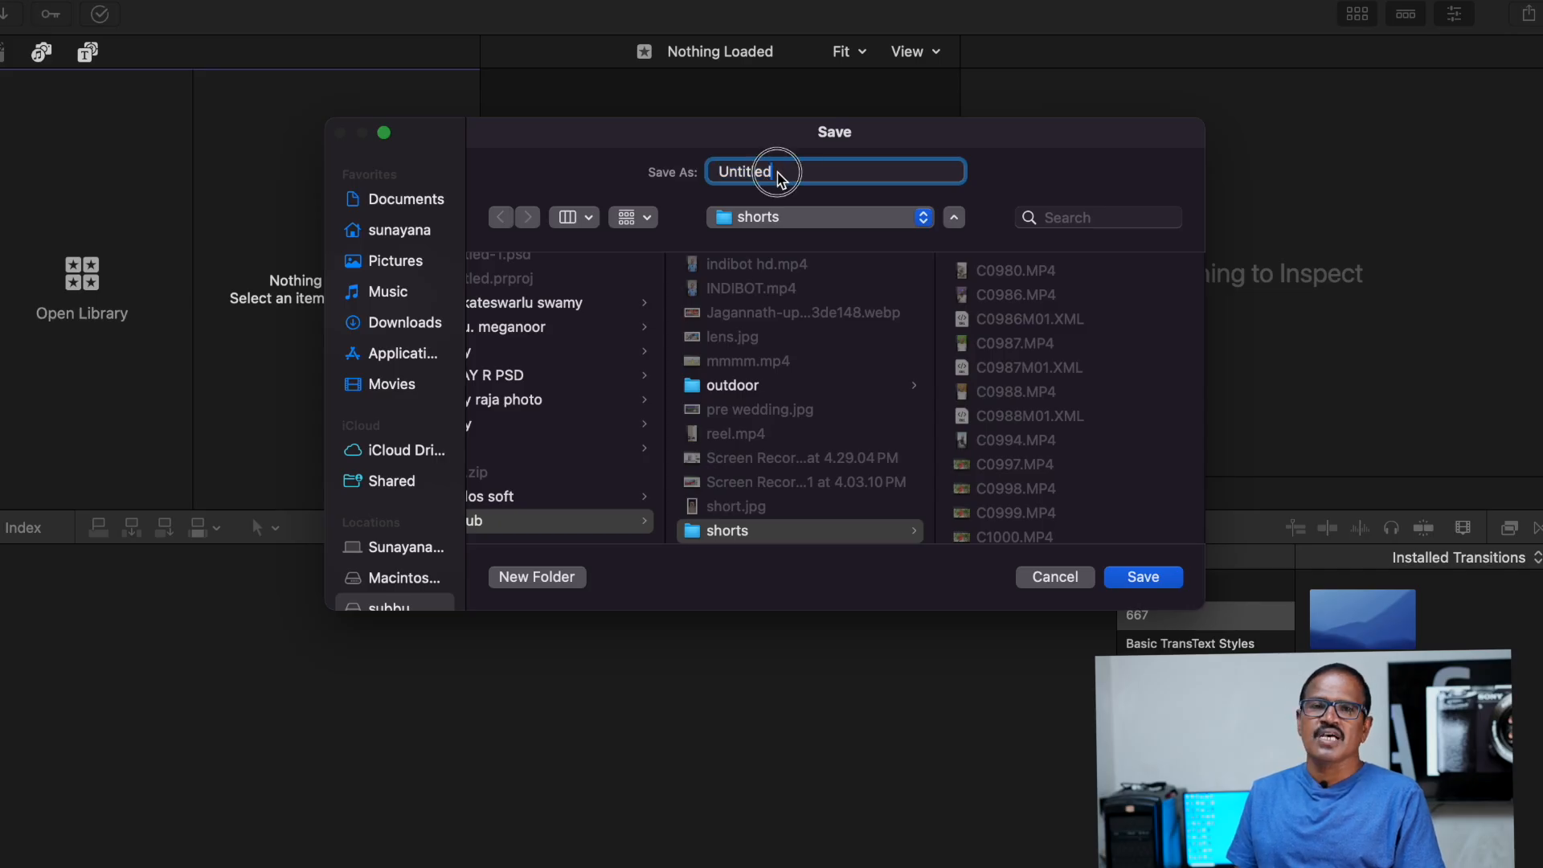
left_click_drag(791, 178, 712, 173)
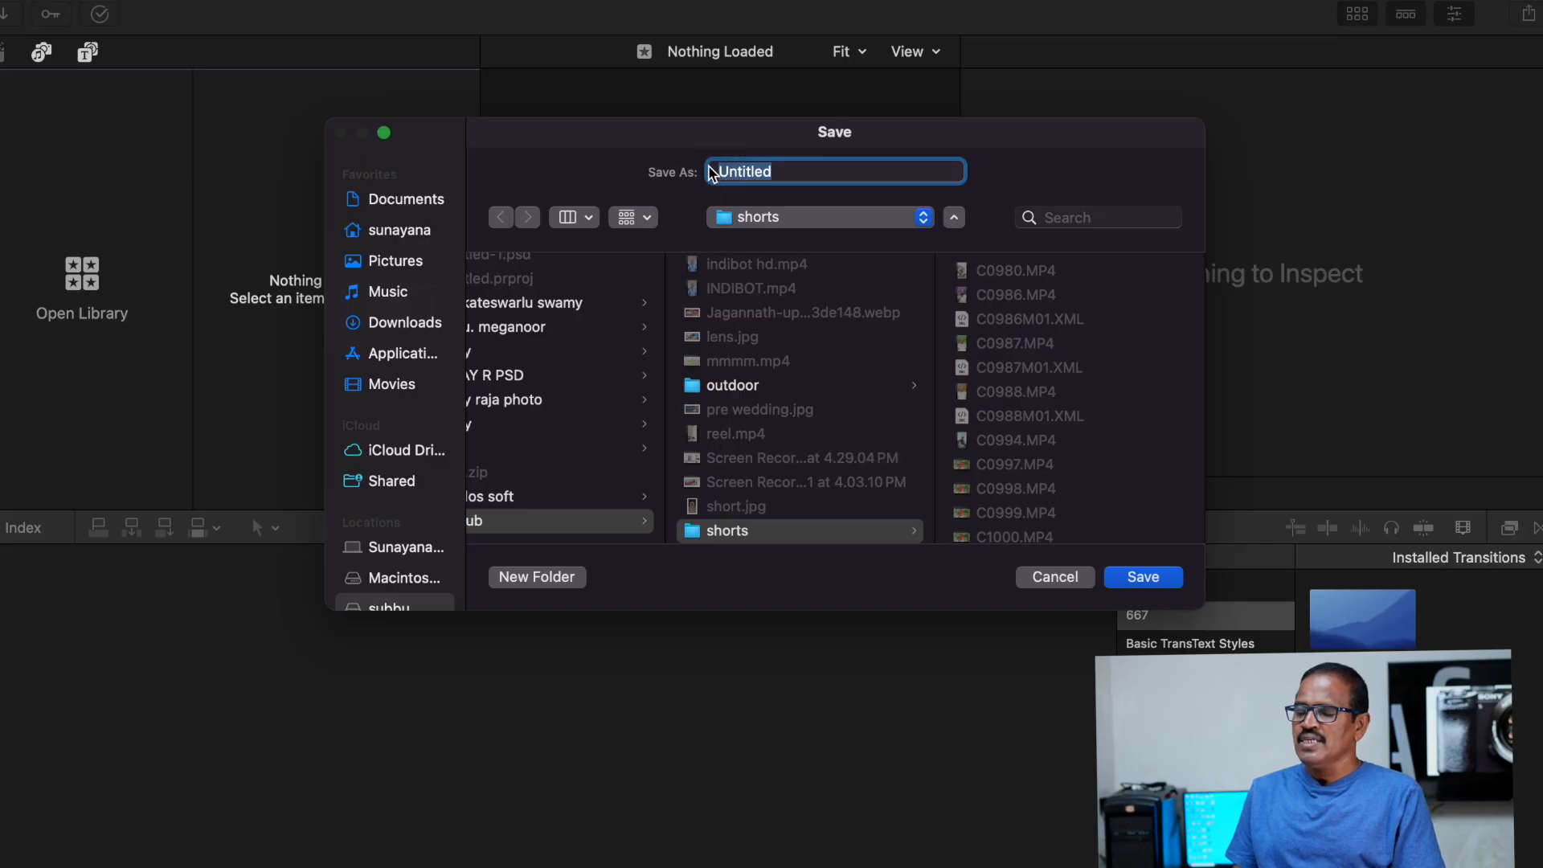
type("temp")
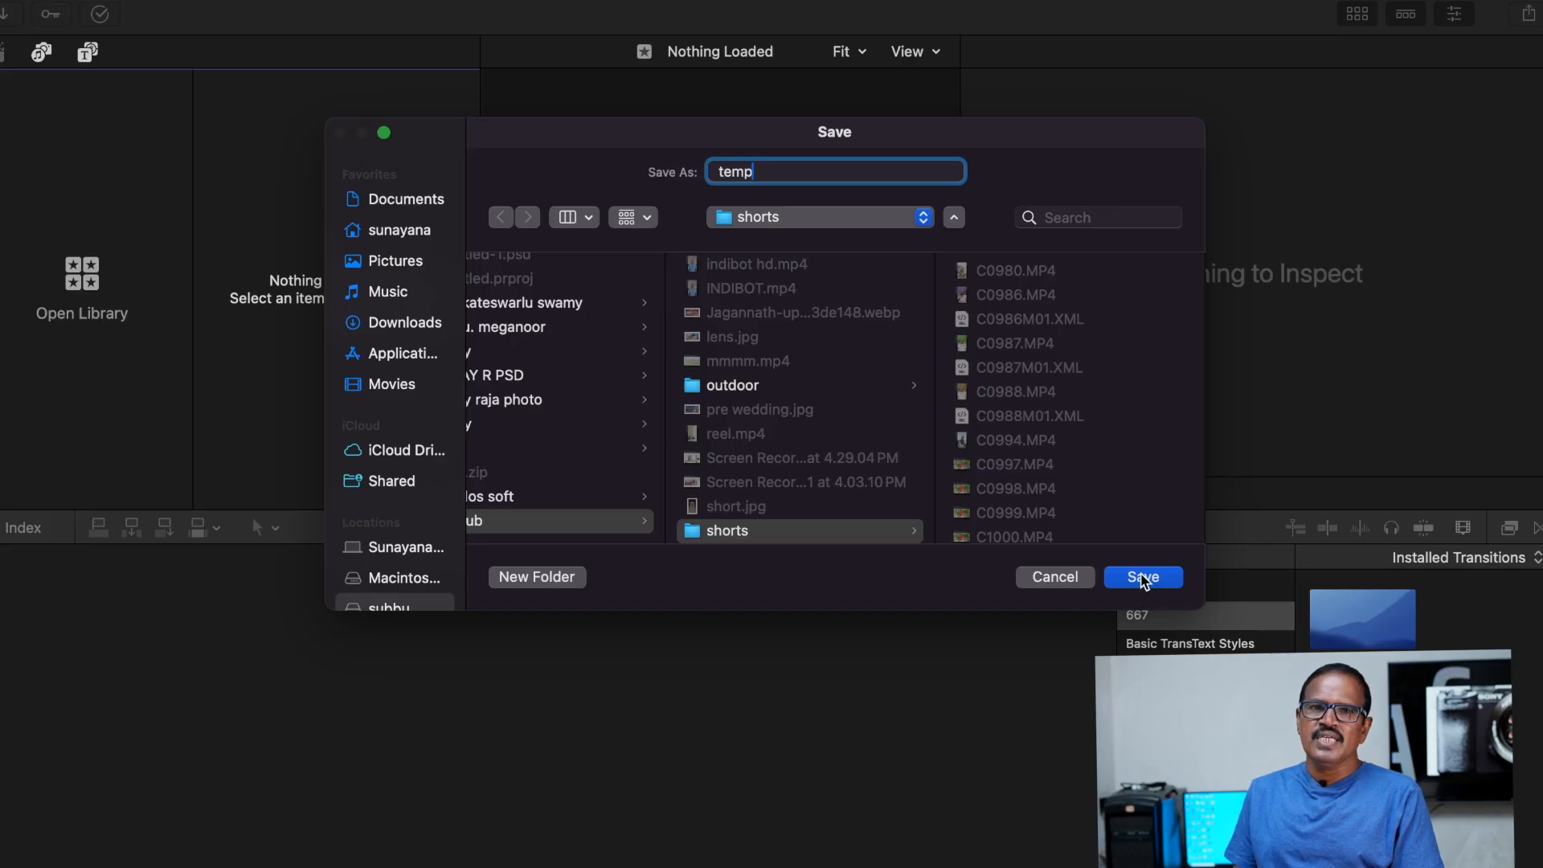
left_click(1144, 577)
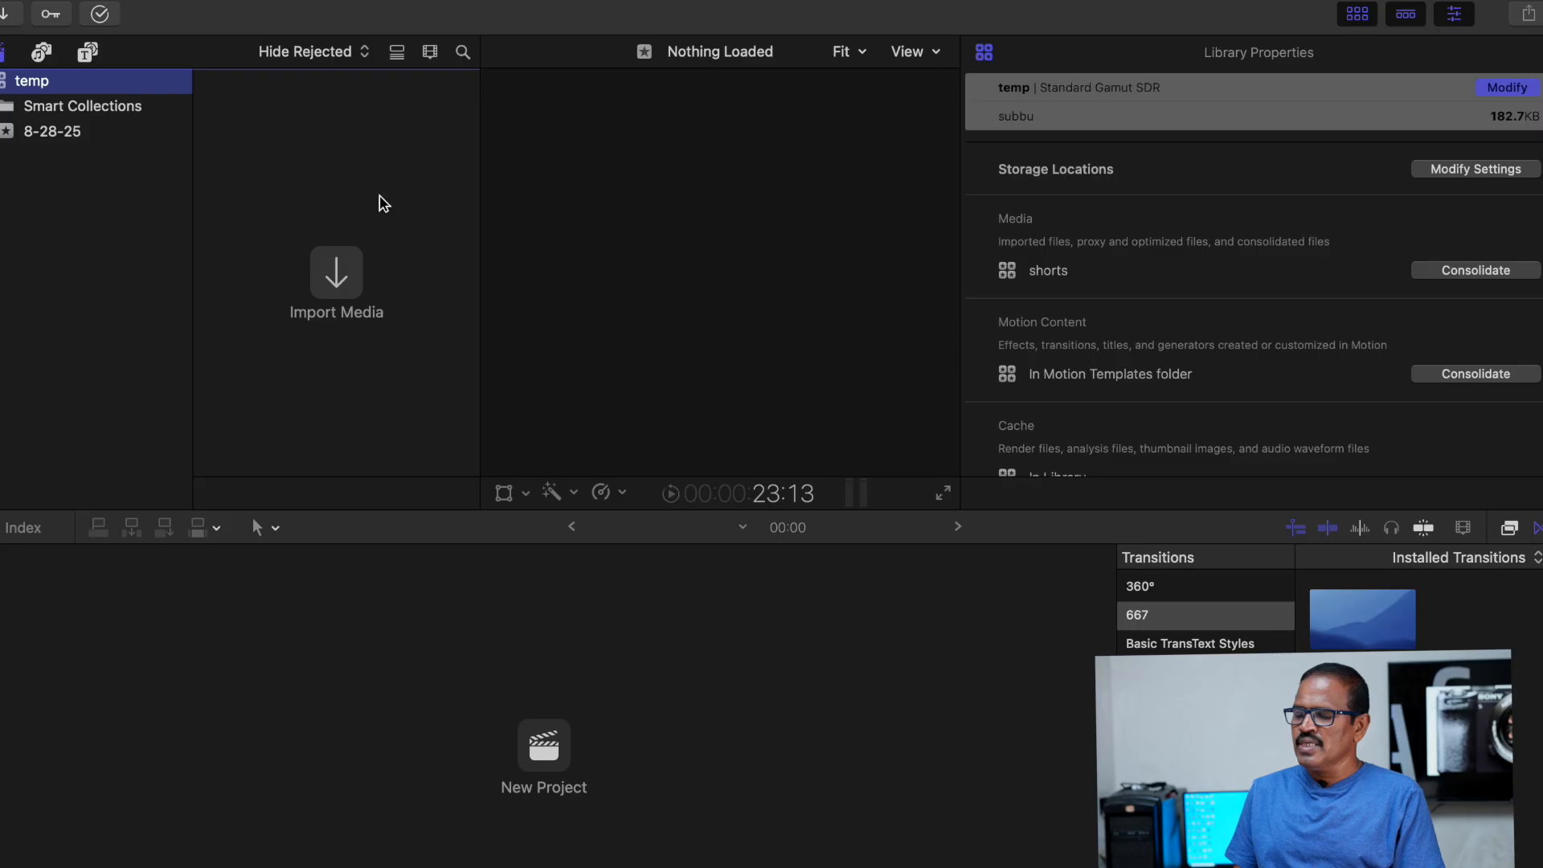
Step: Look through the temp library's Smart Collections, including the Projects collection, and collapse the folder again
left_click(4, 105)
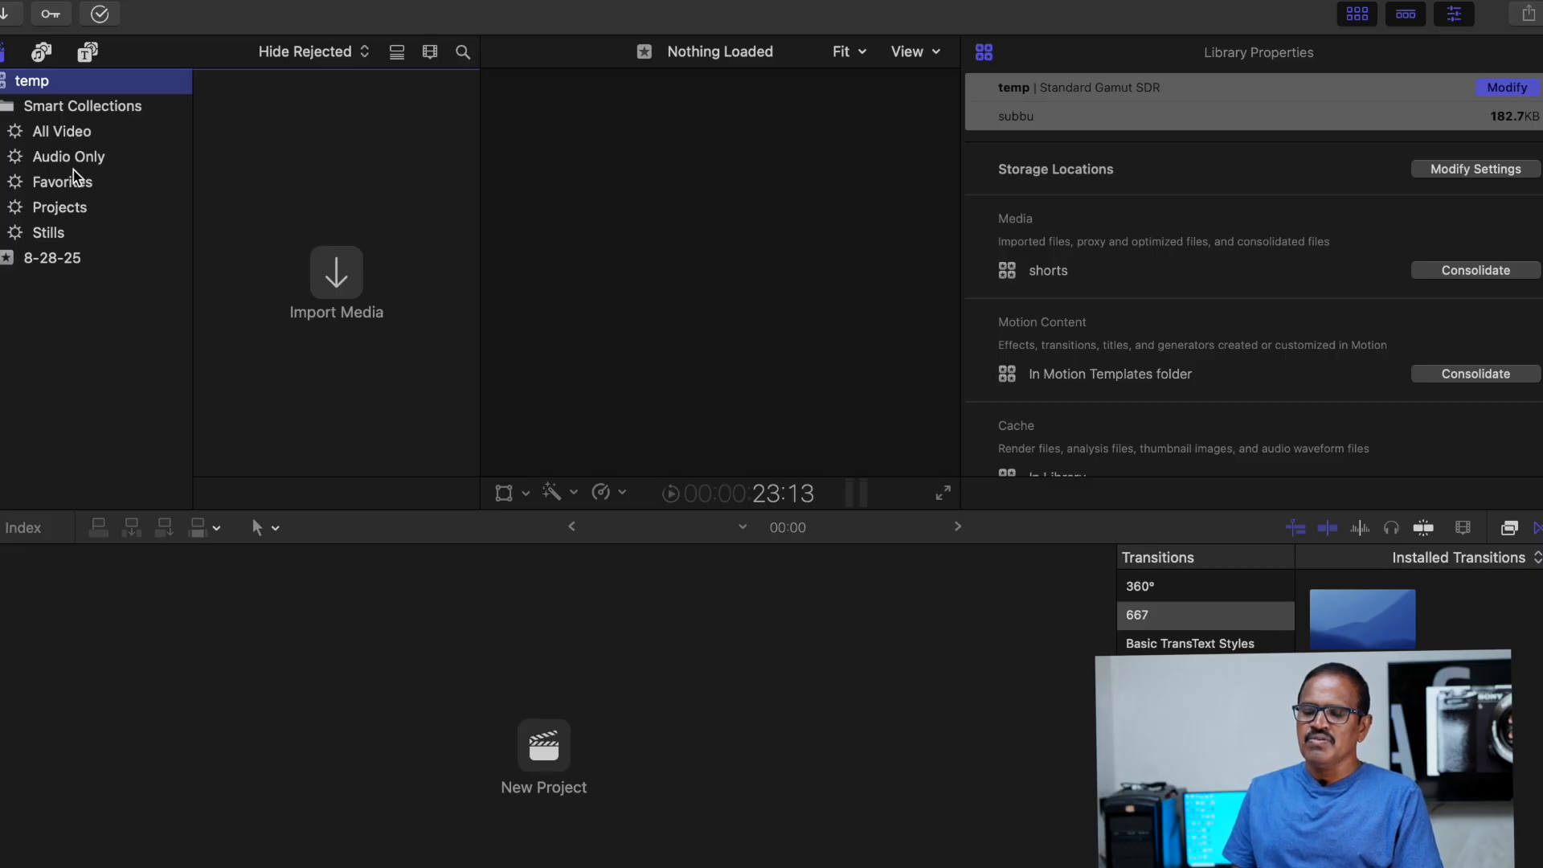
left_click(61, 208)
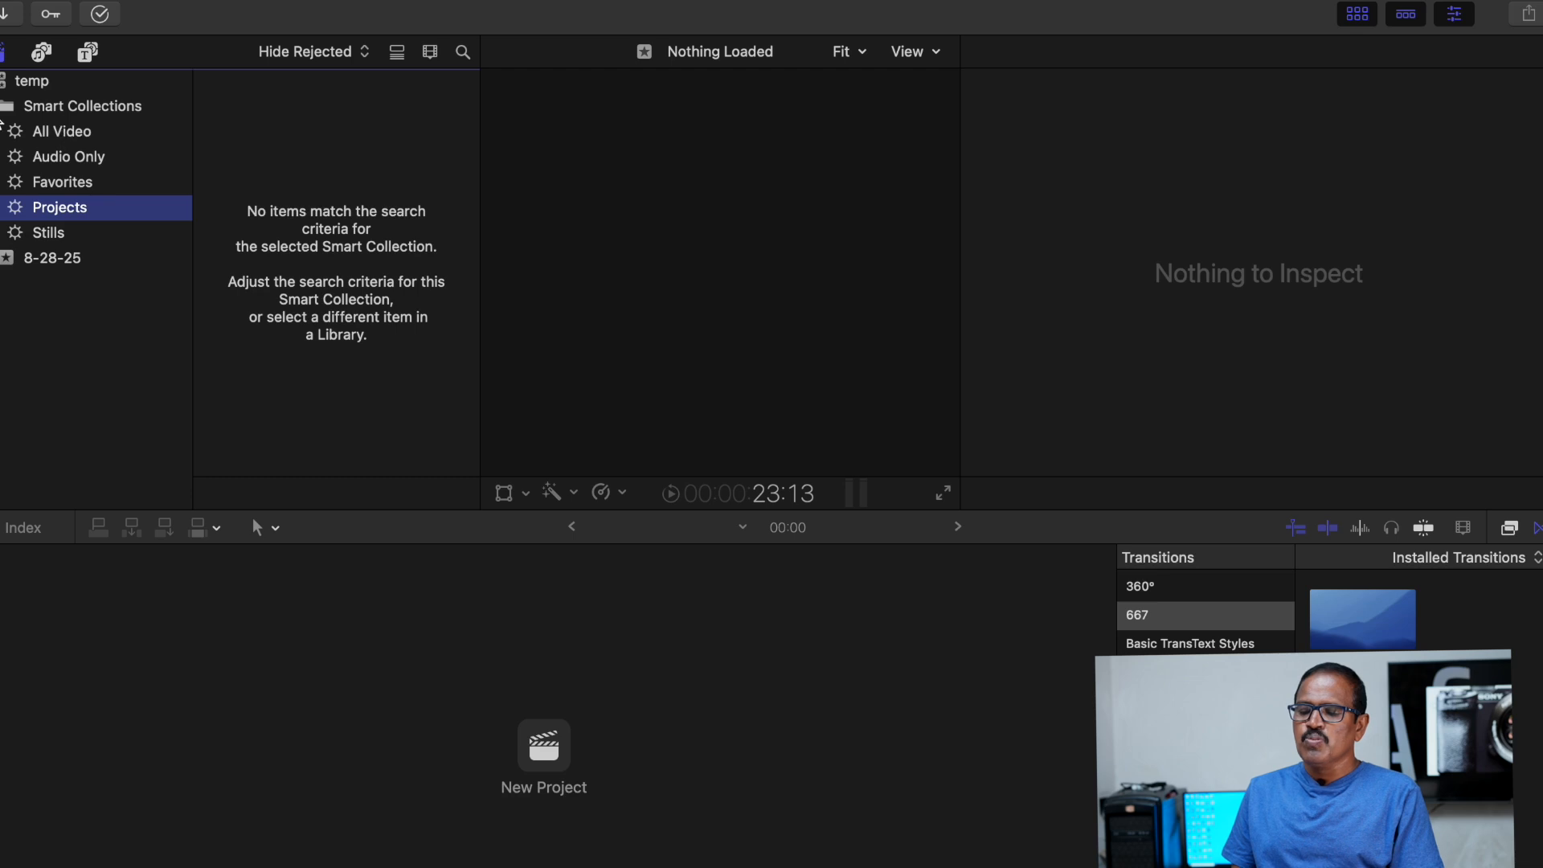
left_click(4, 106)
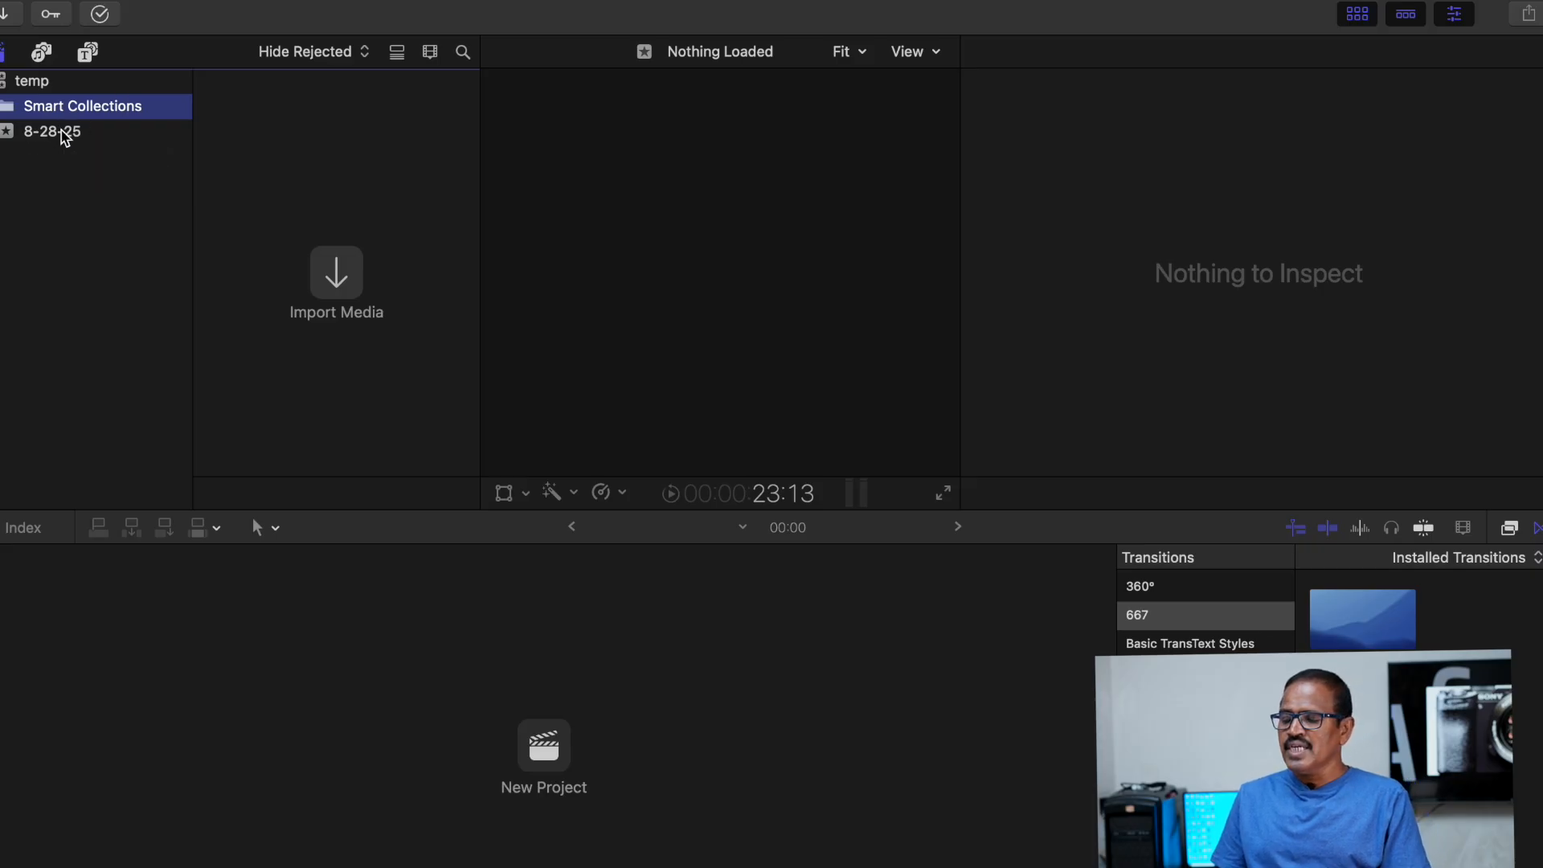
Step: Create a new event named video in the temp library
left_click(65, 137)
right_click(62, 129)
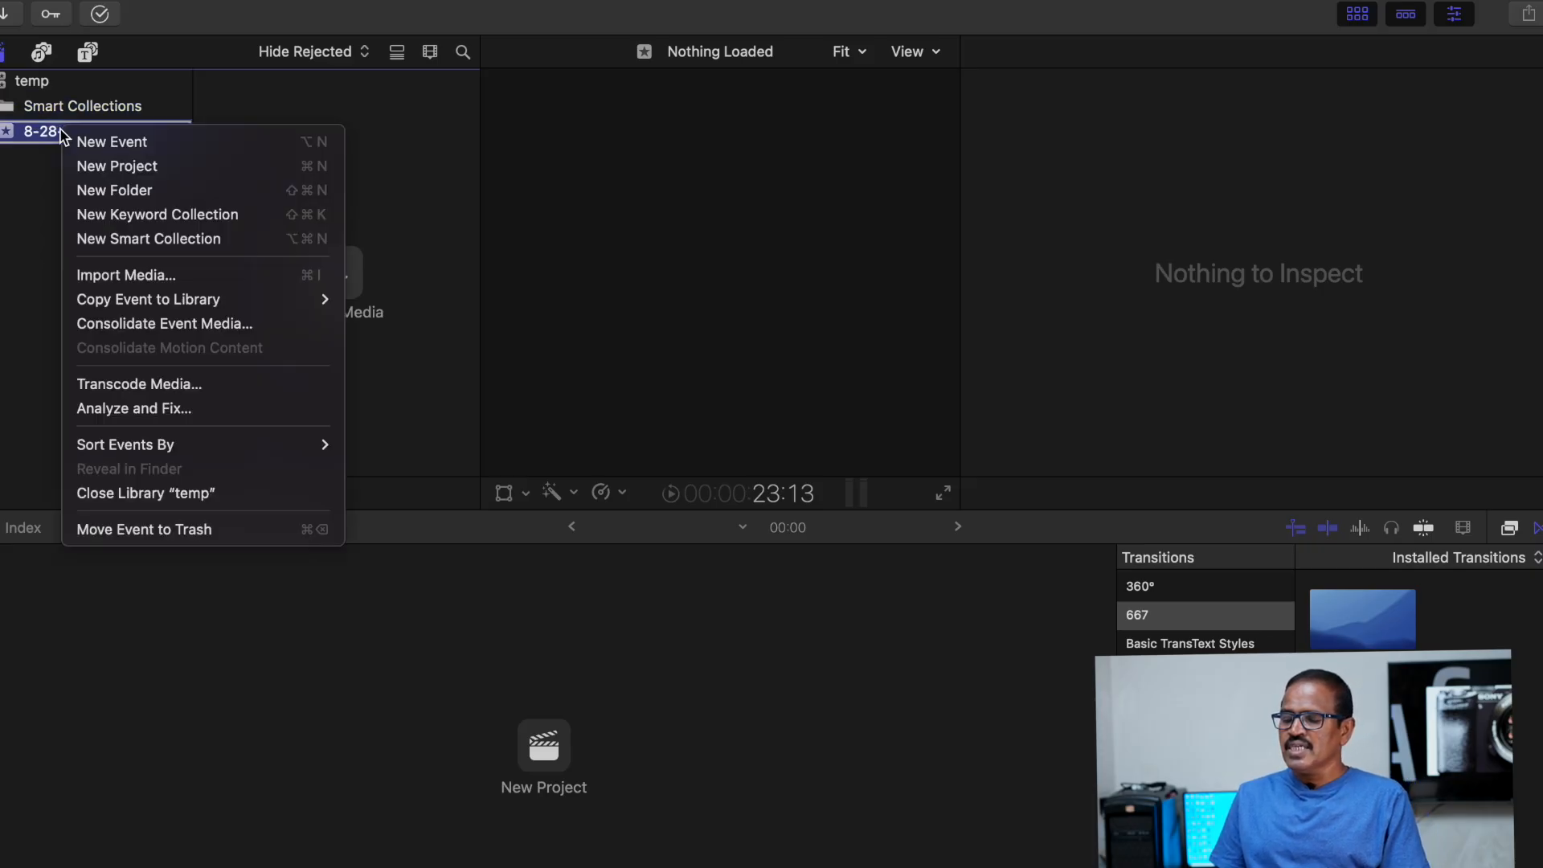
left_click(132, 142)
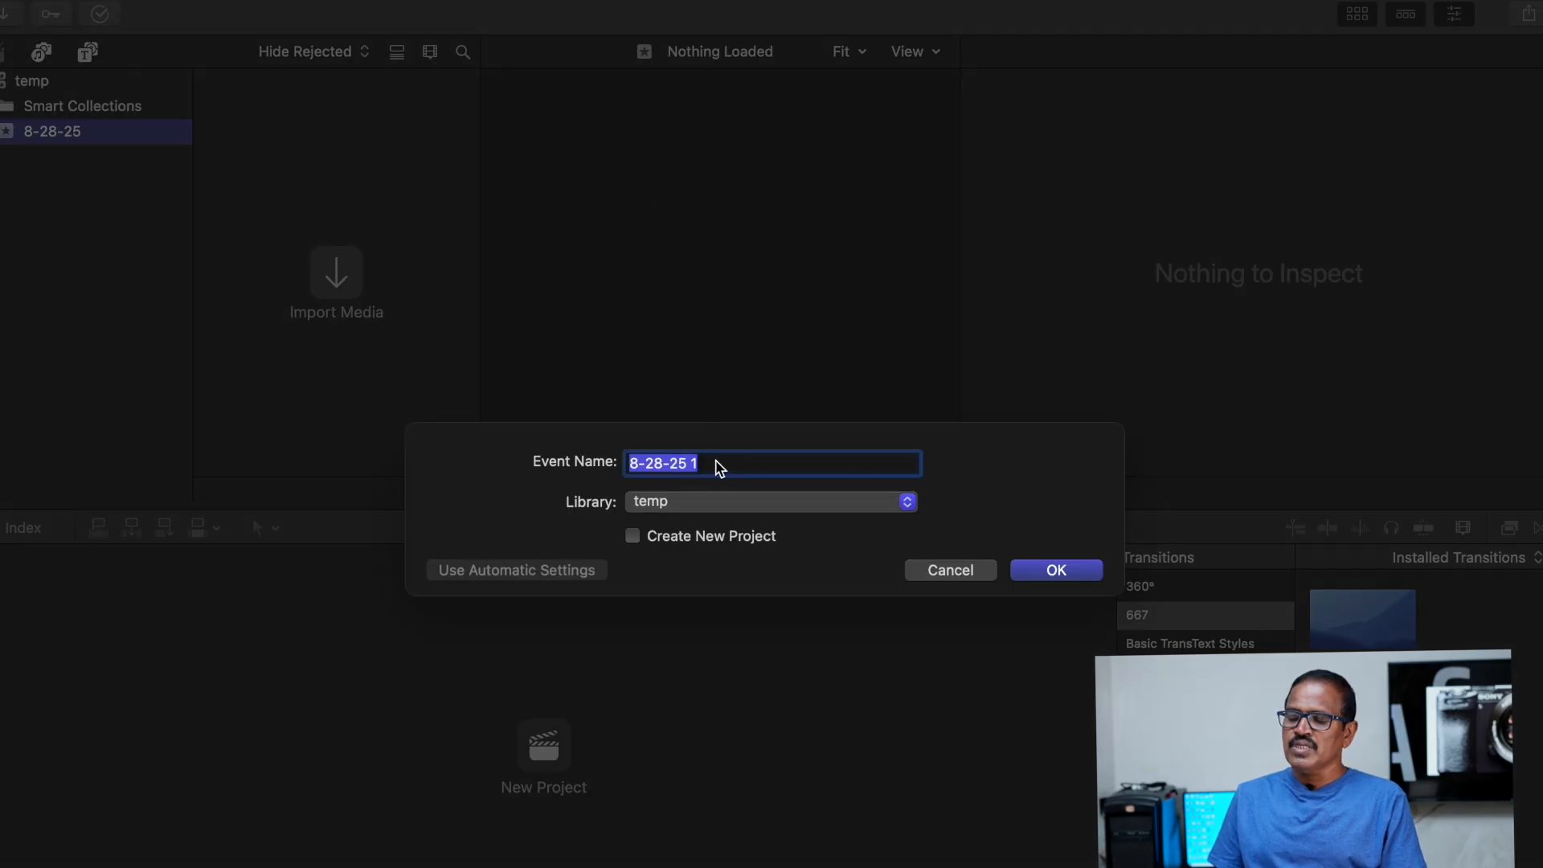
type("video")
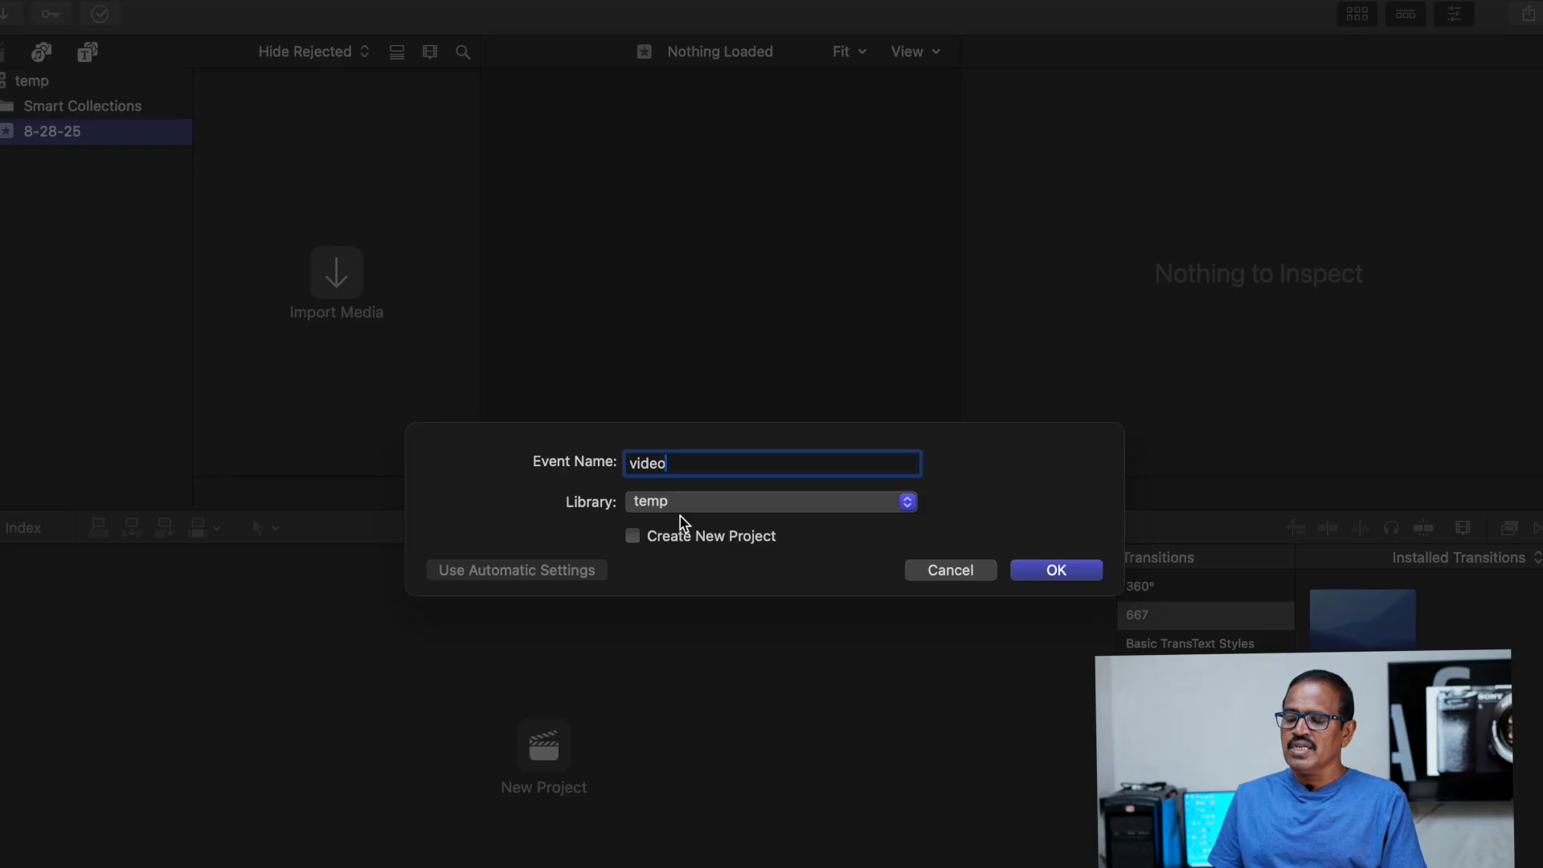
left_click(1055, 576)
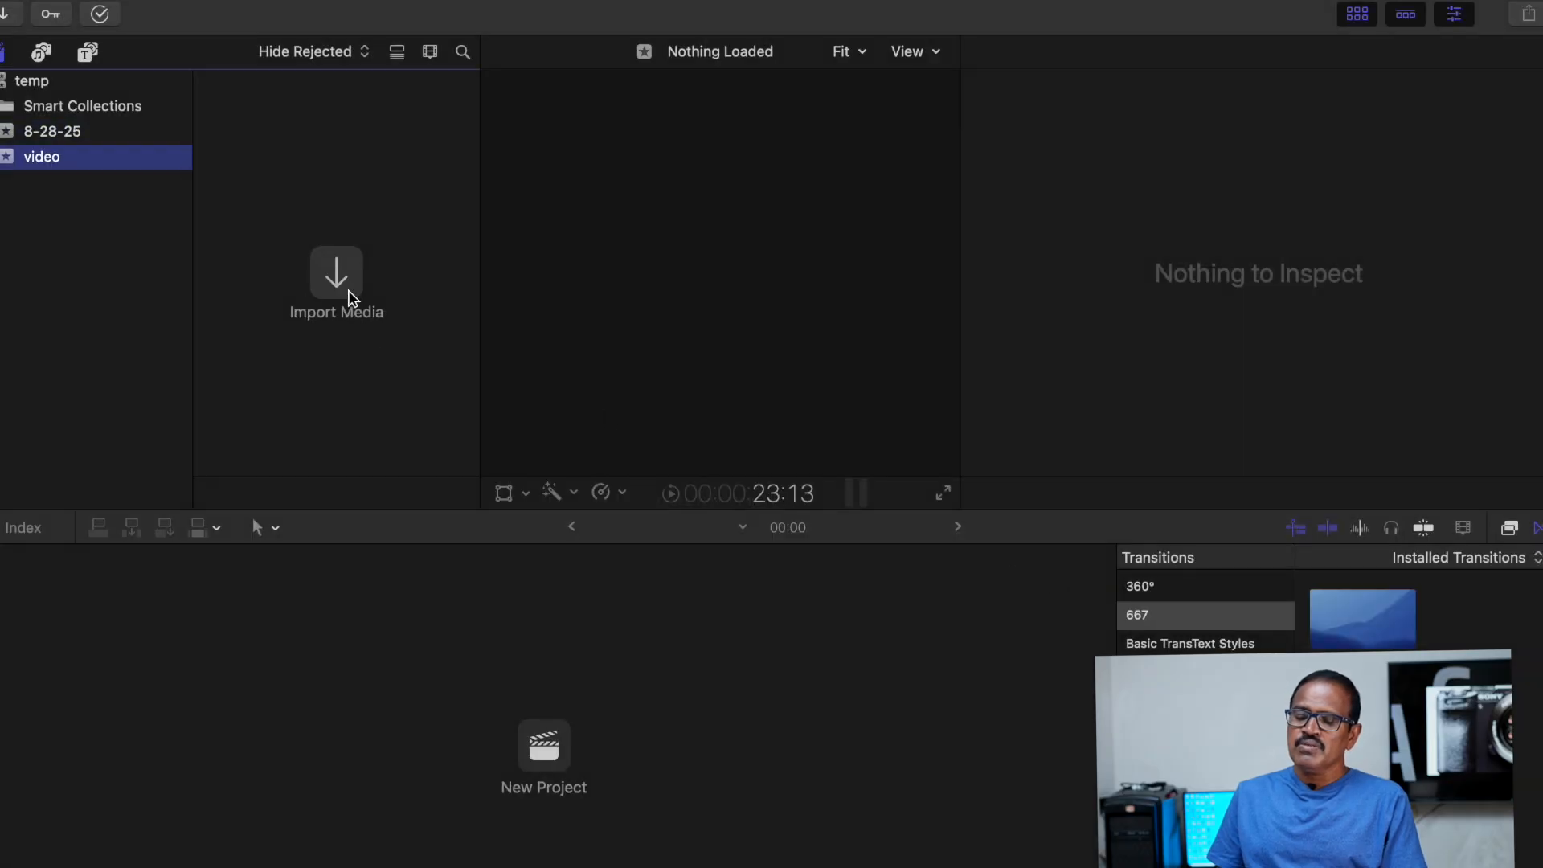
Step: Create a project named temp in the video event, using the 1080p HD video format
left_click(547, 768)
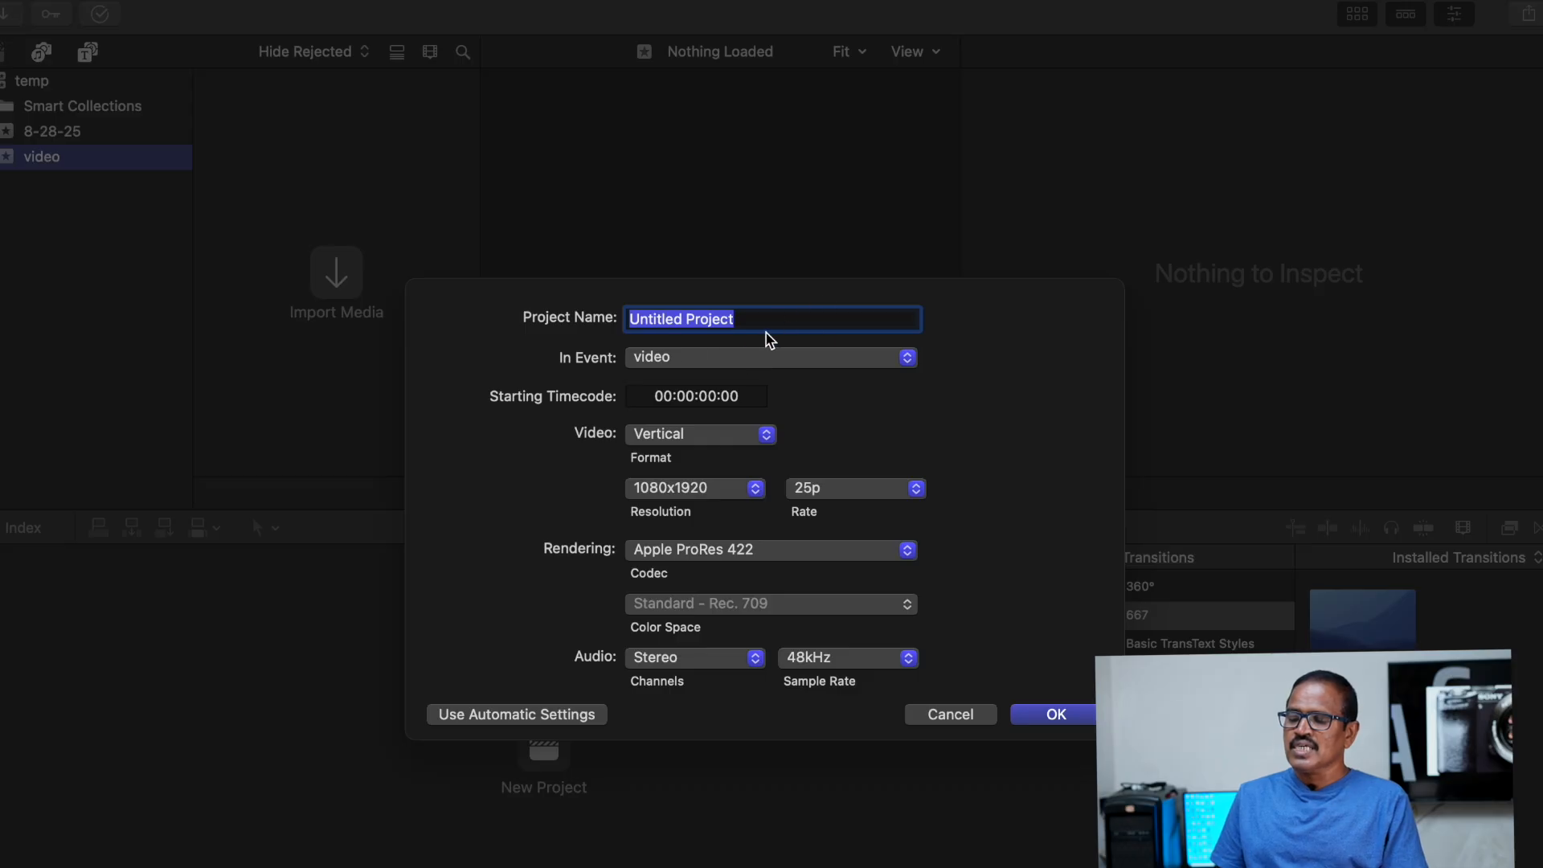
left_click(906, 363)
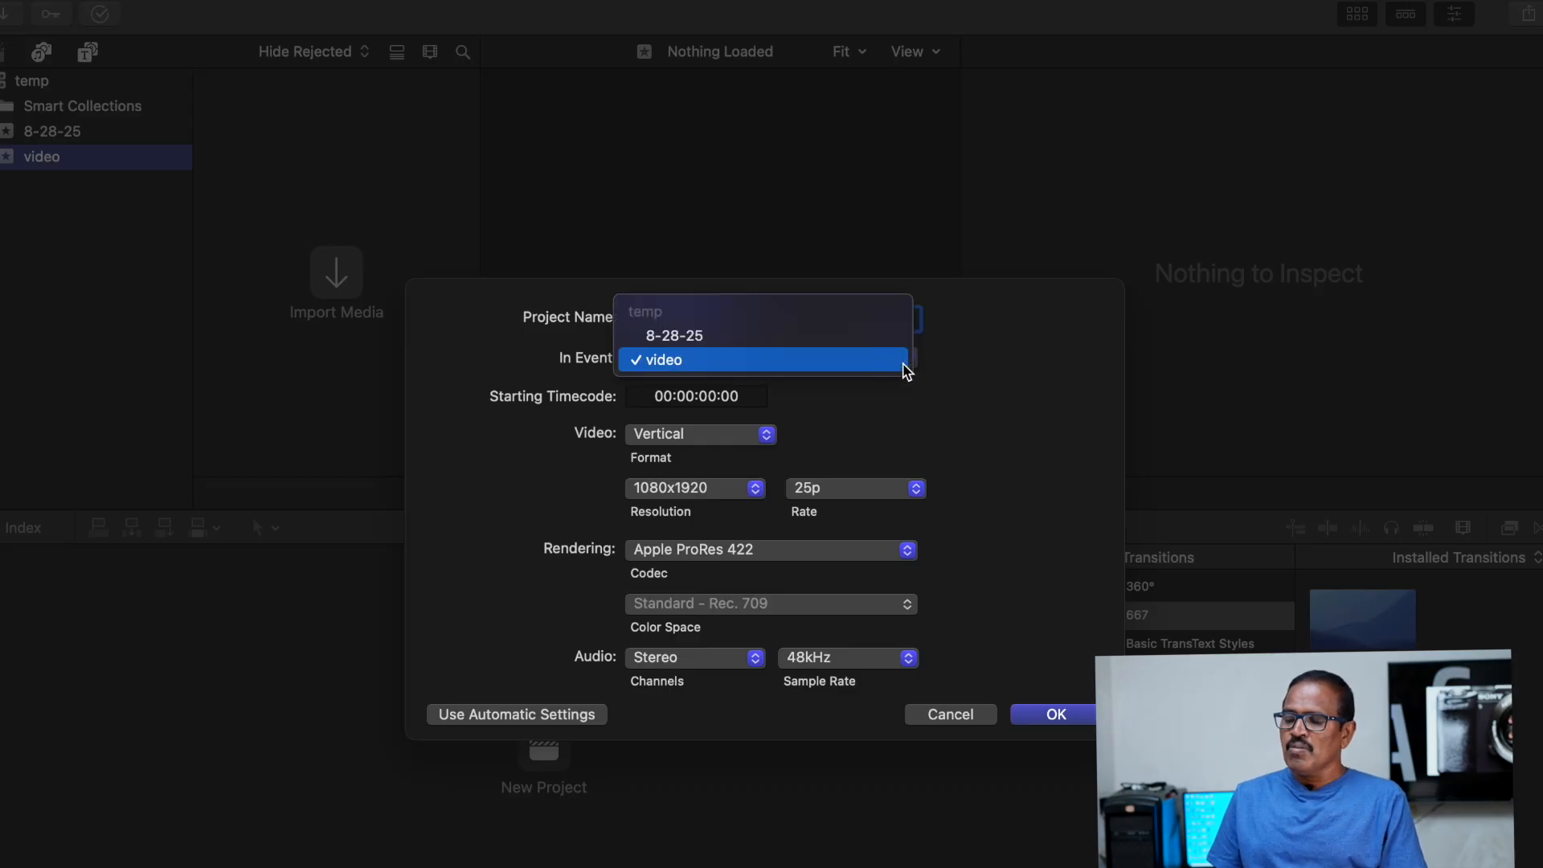
left_click(981, 387)
left_click_drag(766, 322, 624, 320)
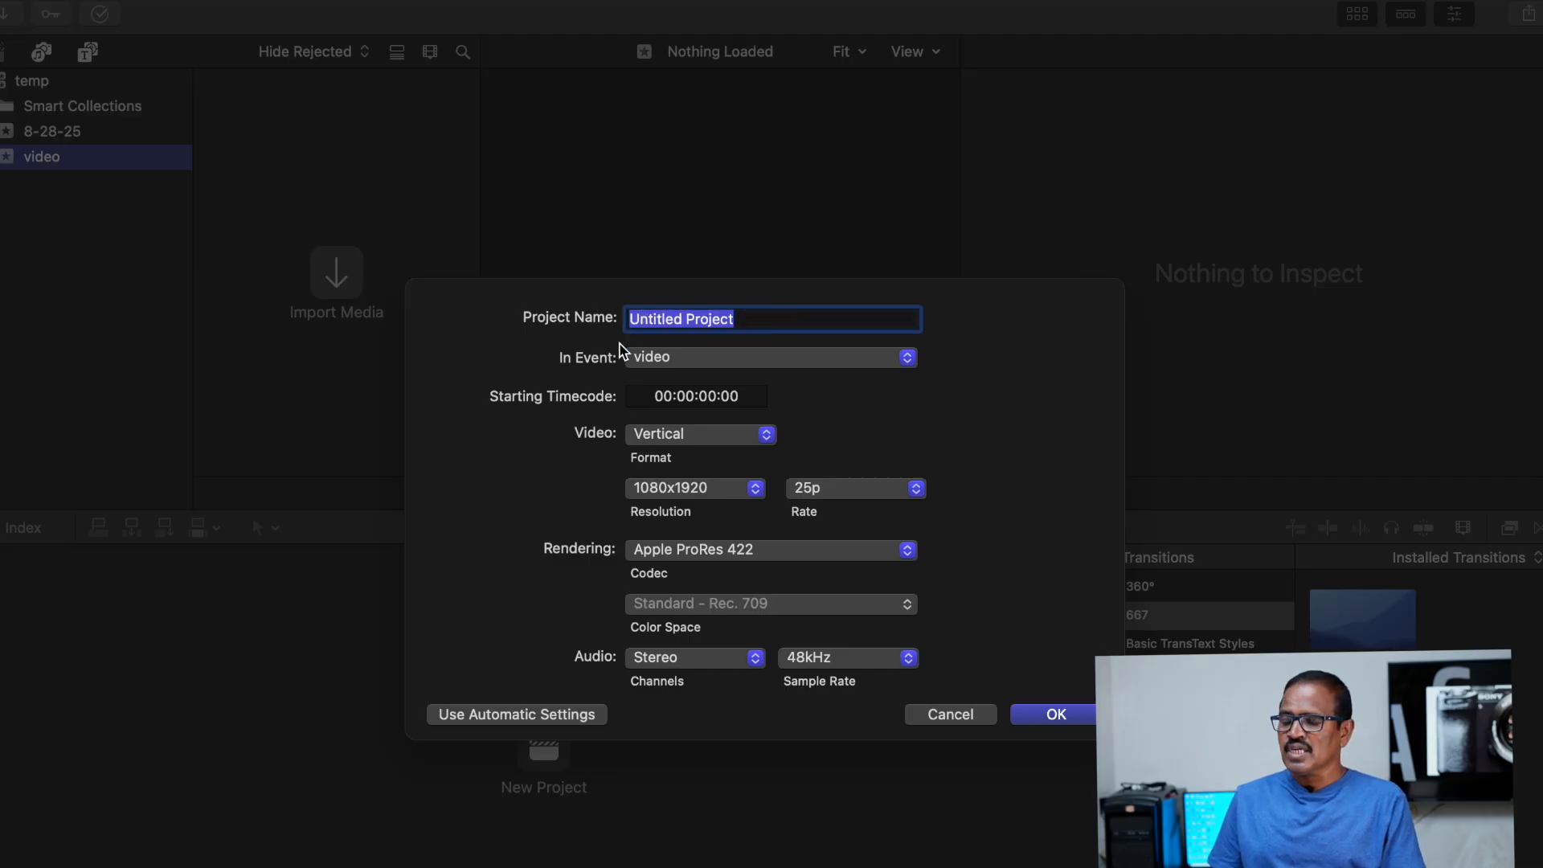
type("temp")
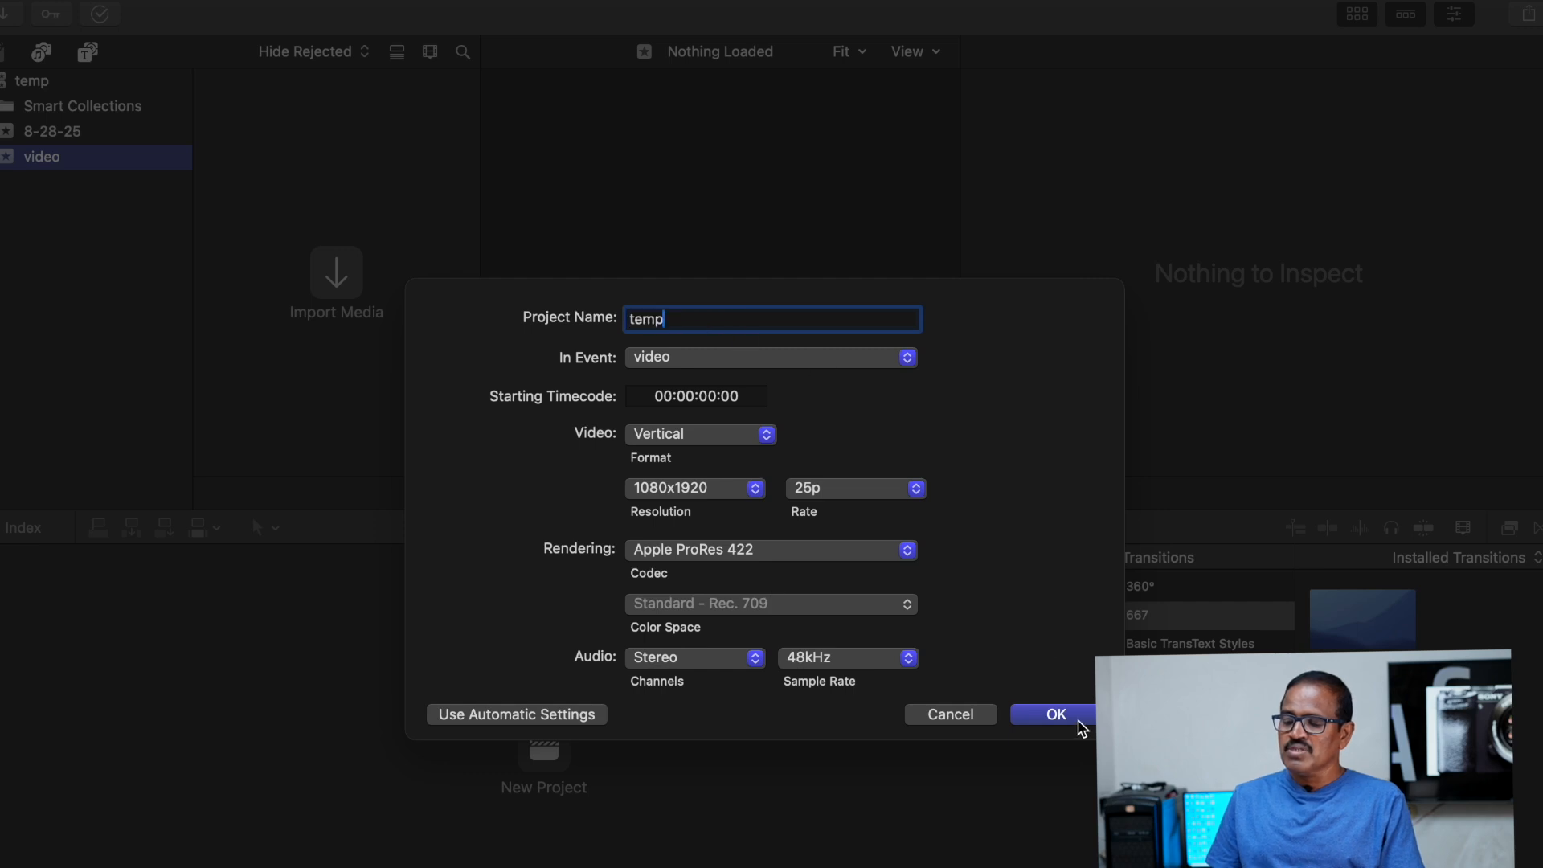
left_click(765, 437)
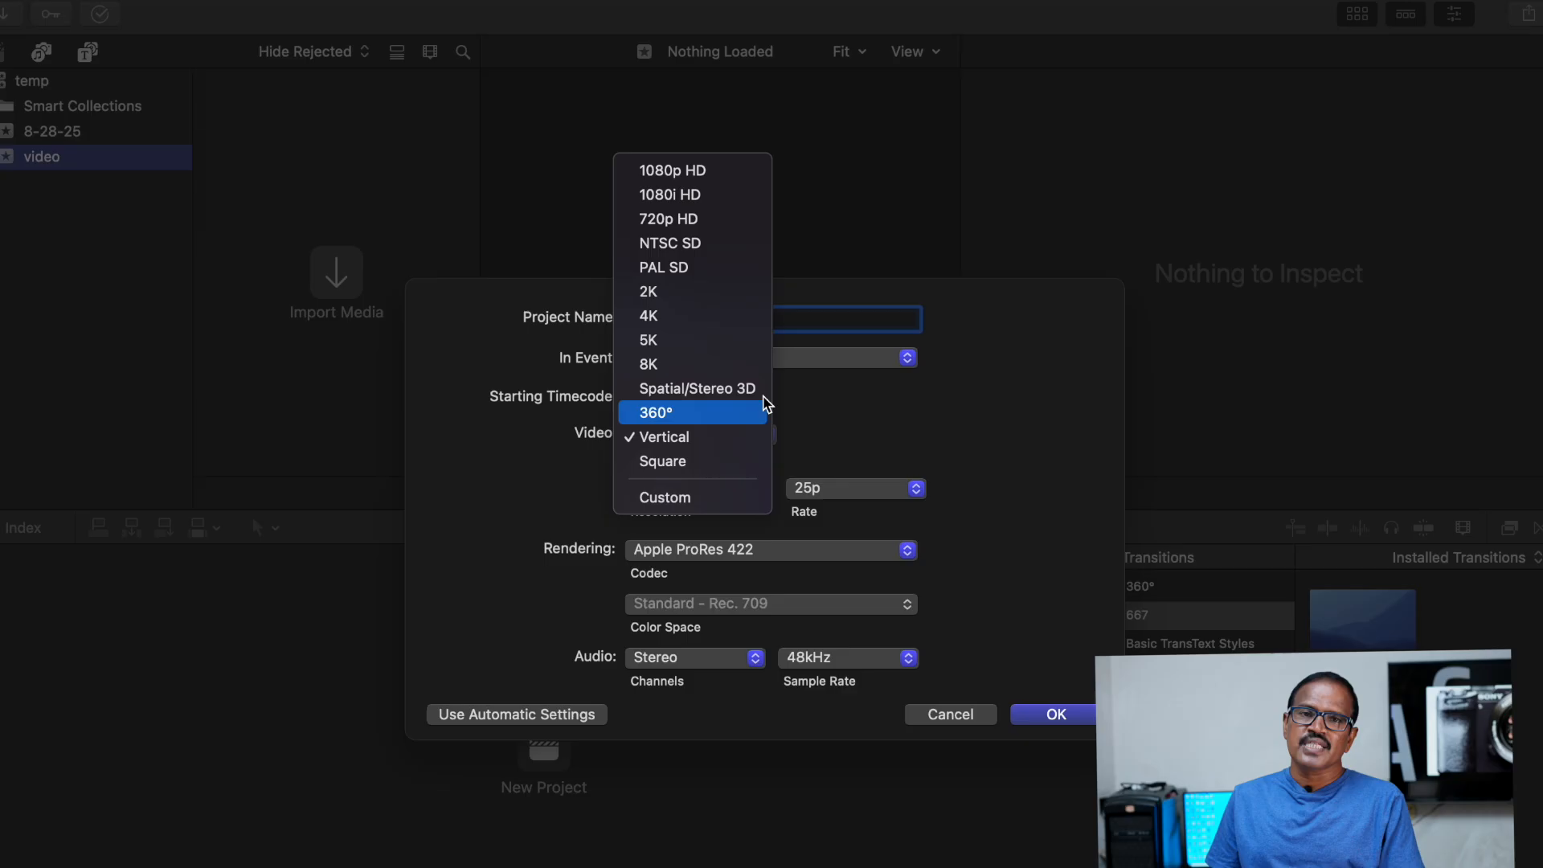
left_click(712, 177)
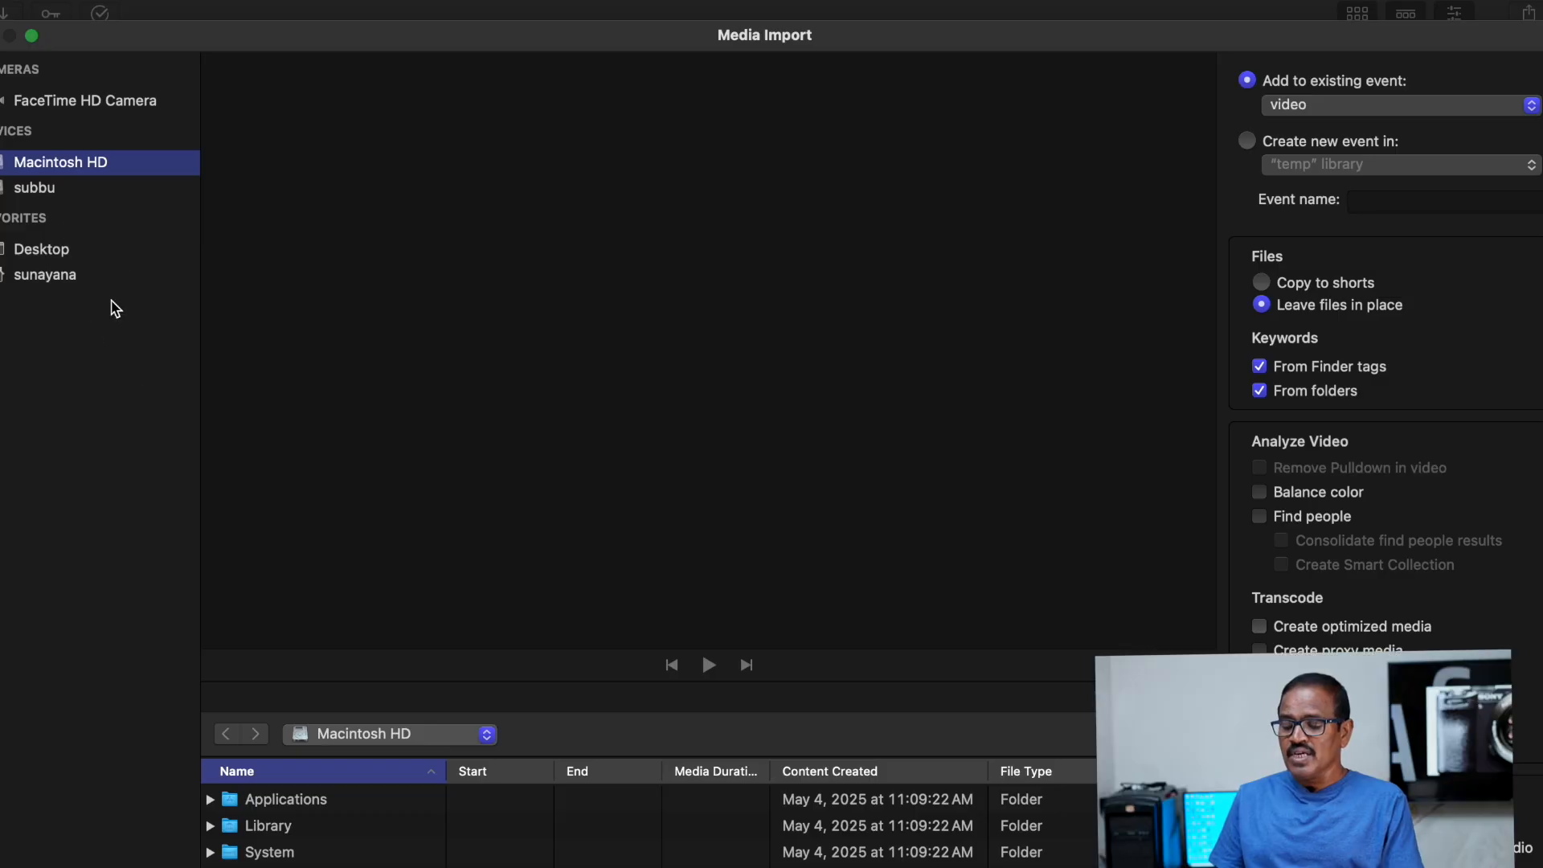
Step: Browse the external drive's files and folders for footage in the media import window
left_click(41, 190)
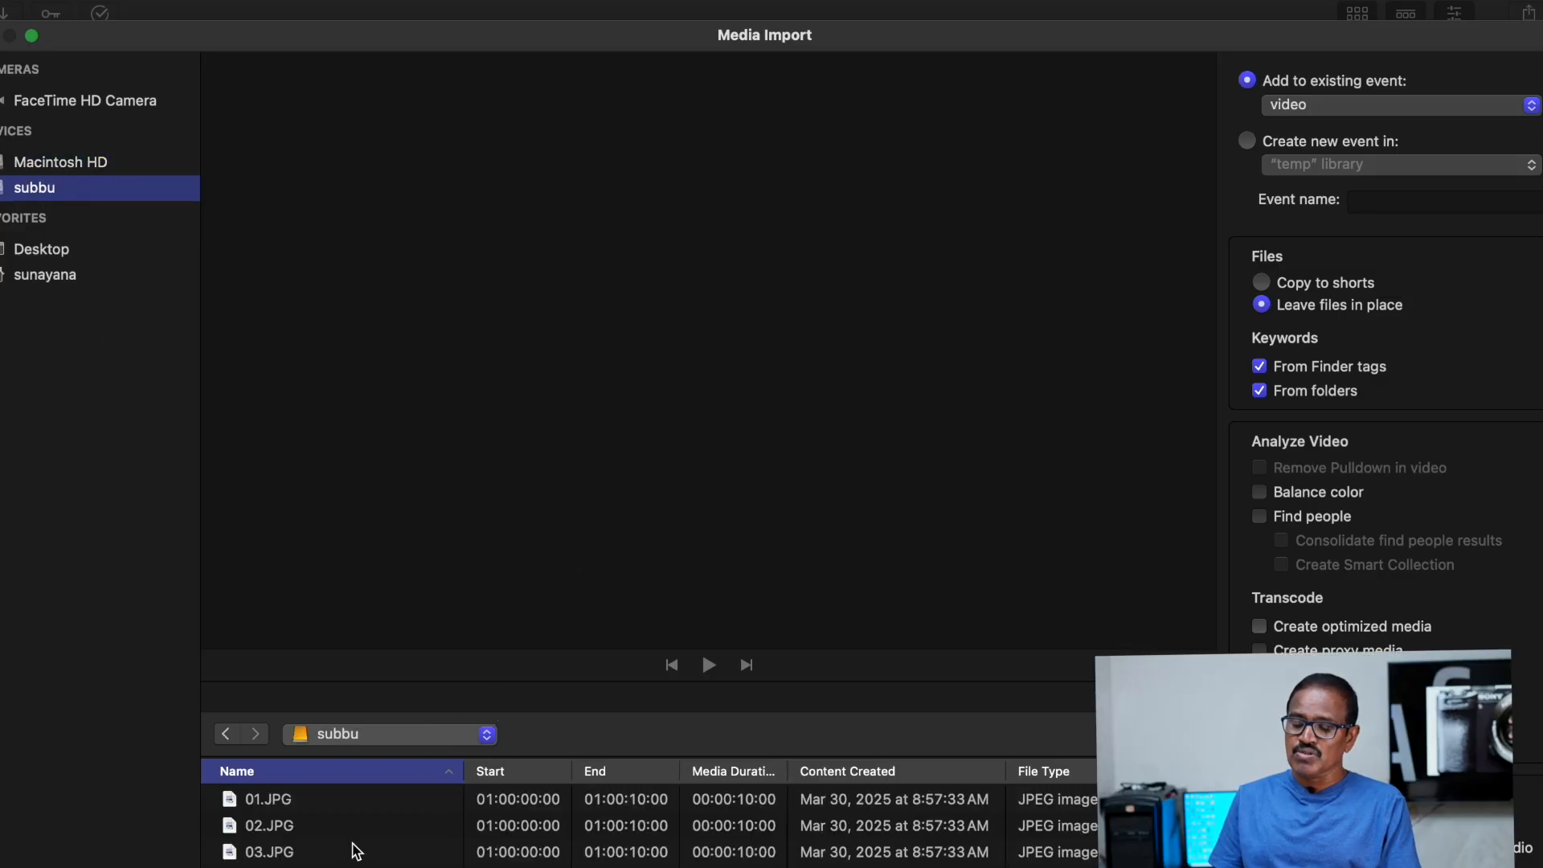
scroll(354, 850, "down", 10)
scroll(354, 851, "down", 10)
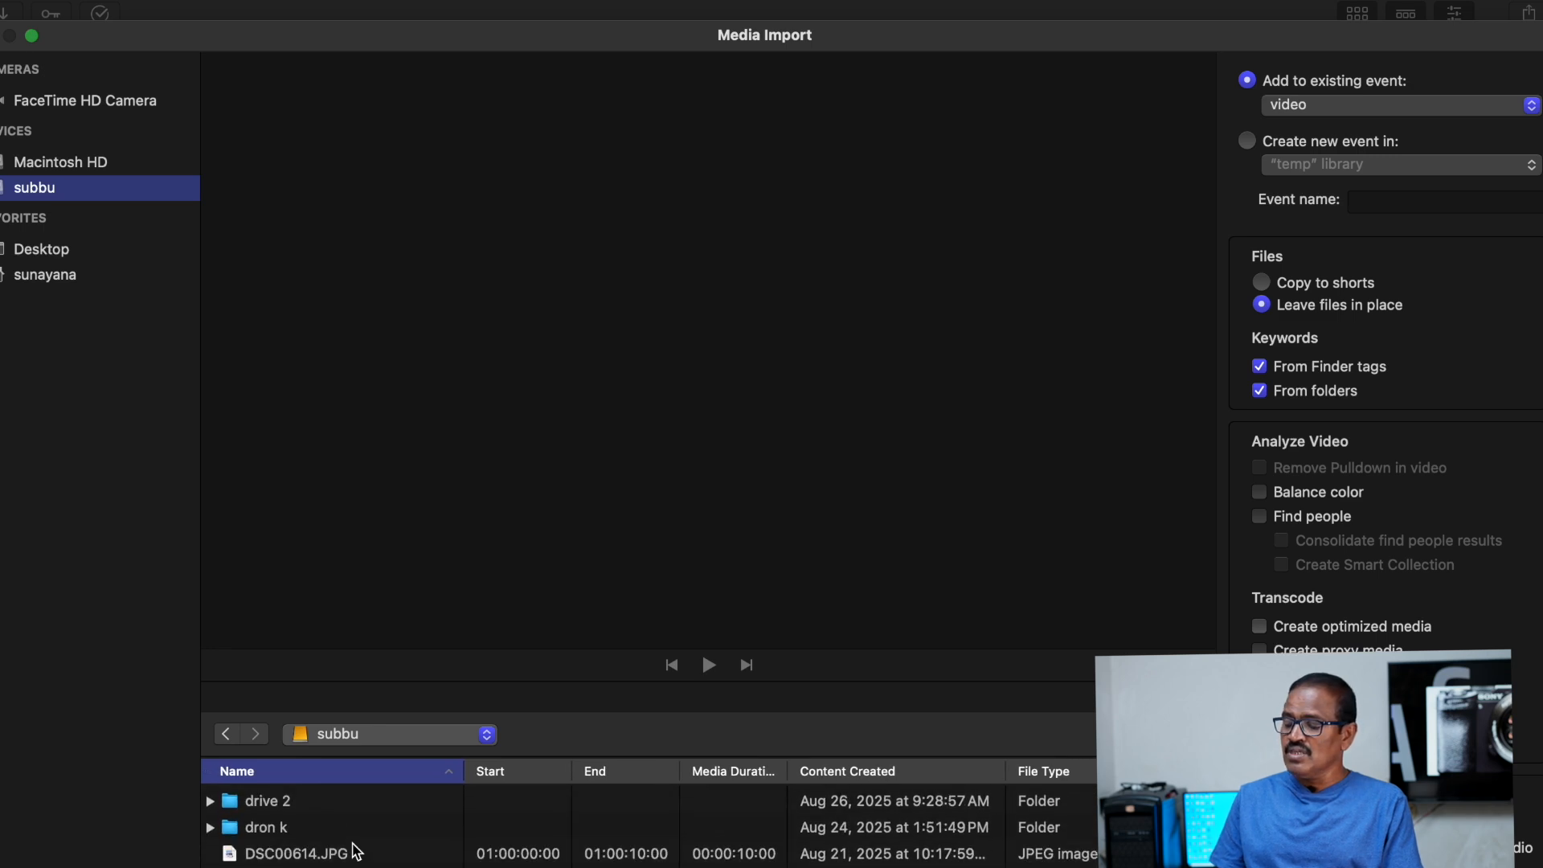
scroll(354, 851, "down", 10)
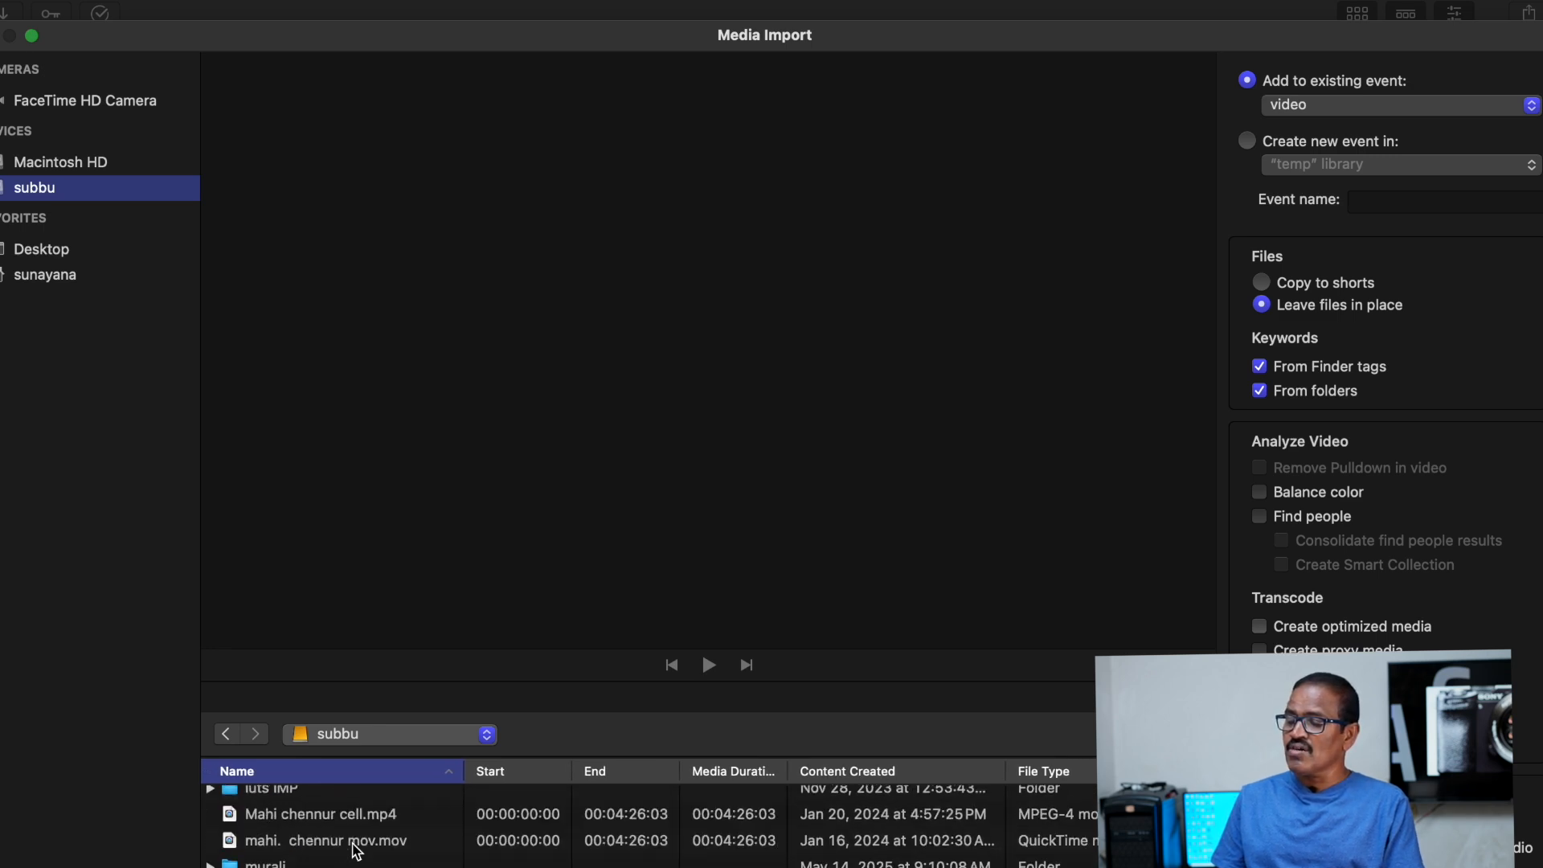
scroll(356, 851, "up", 5)
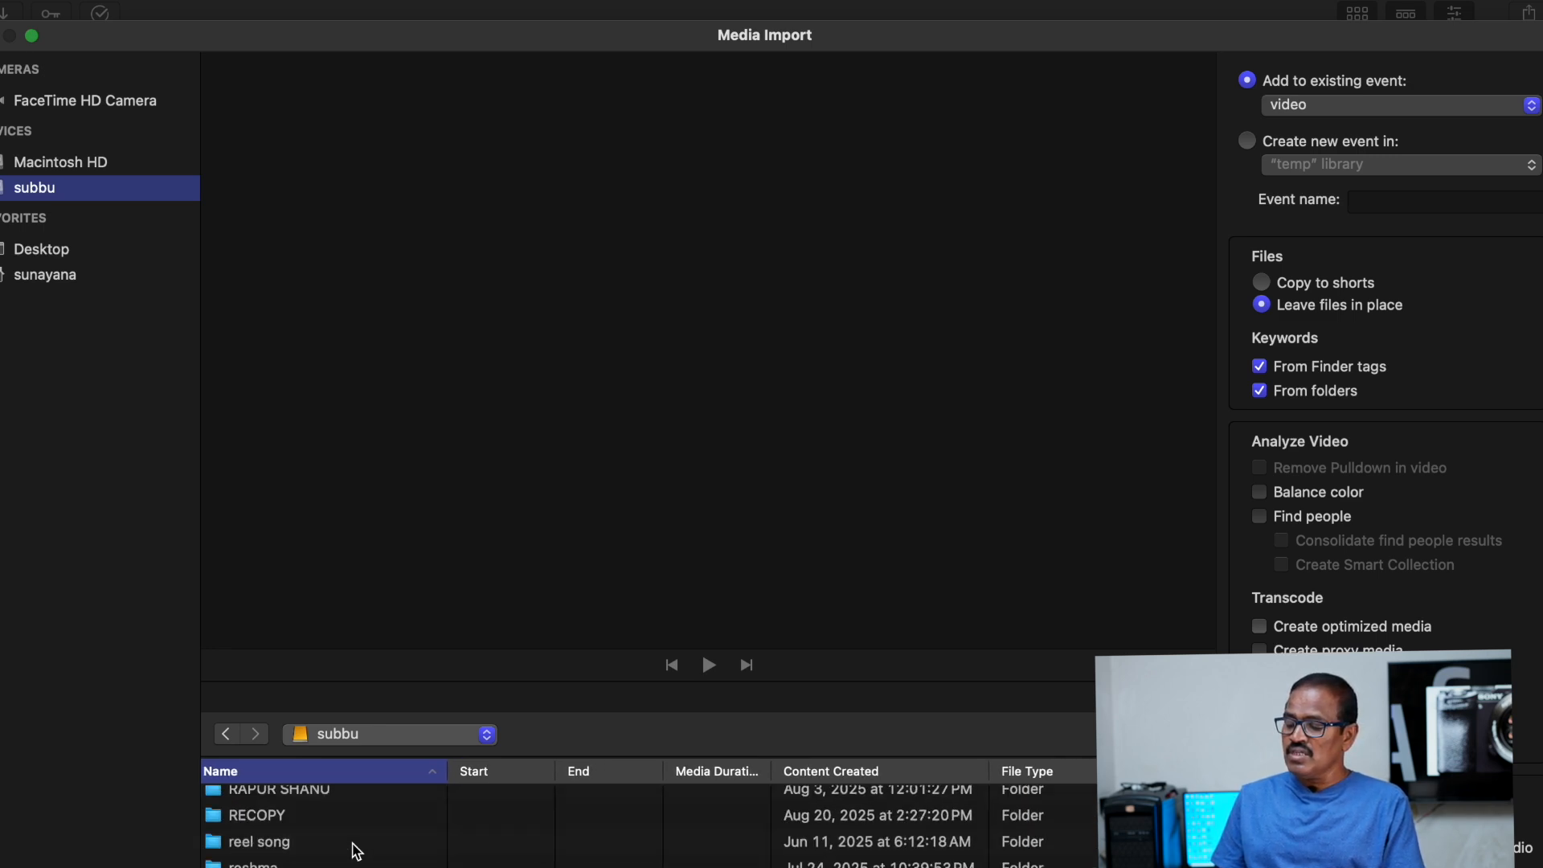
scroll(357, 851, "down", 5)
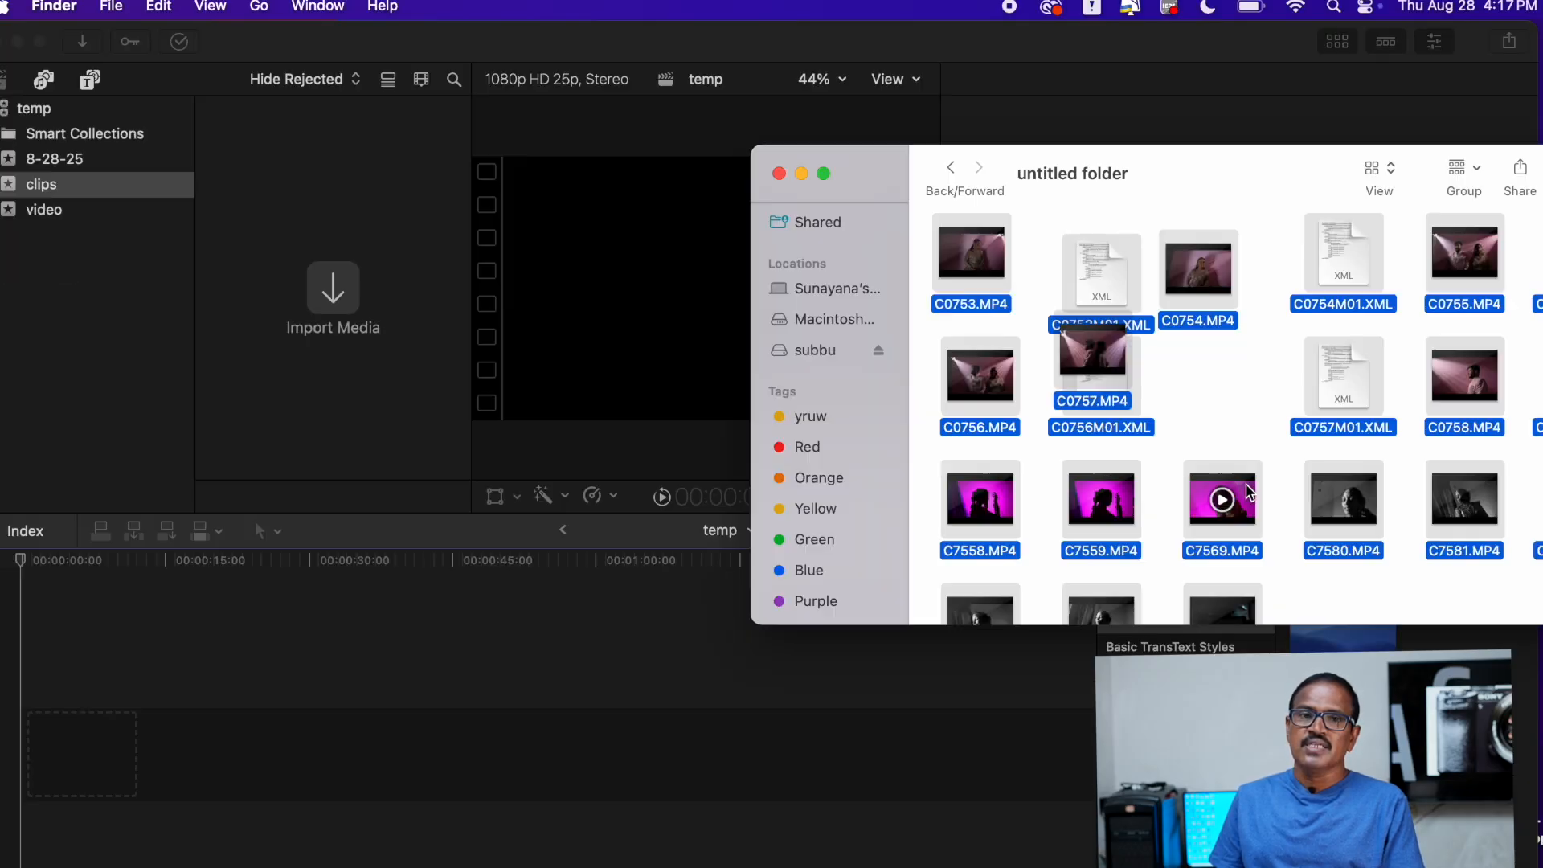
Step: Import the files selected in the untitled folder into the clips event, continuing with only the supported ones
left_click_drag(1223, 493, 1193, 471)
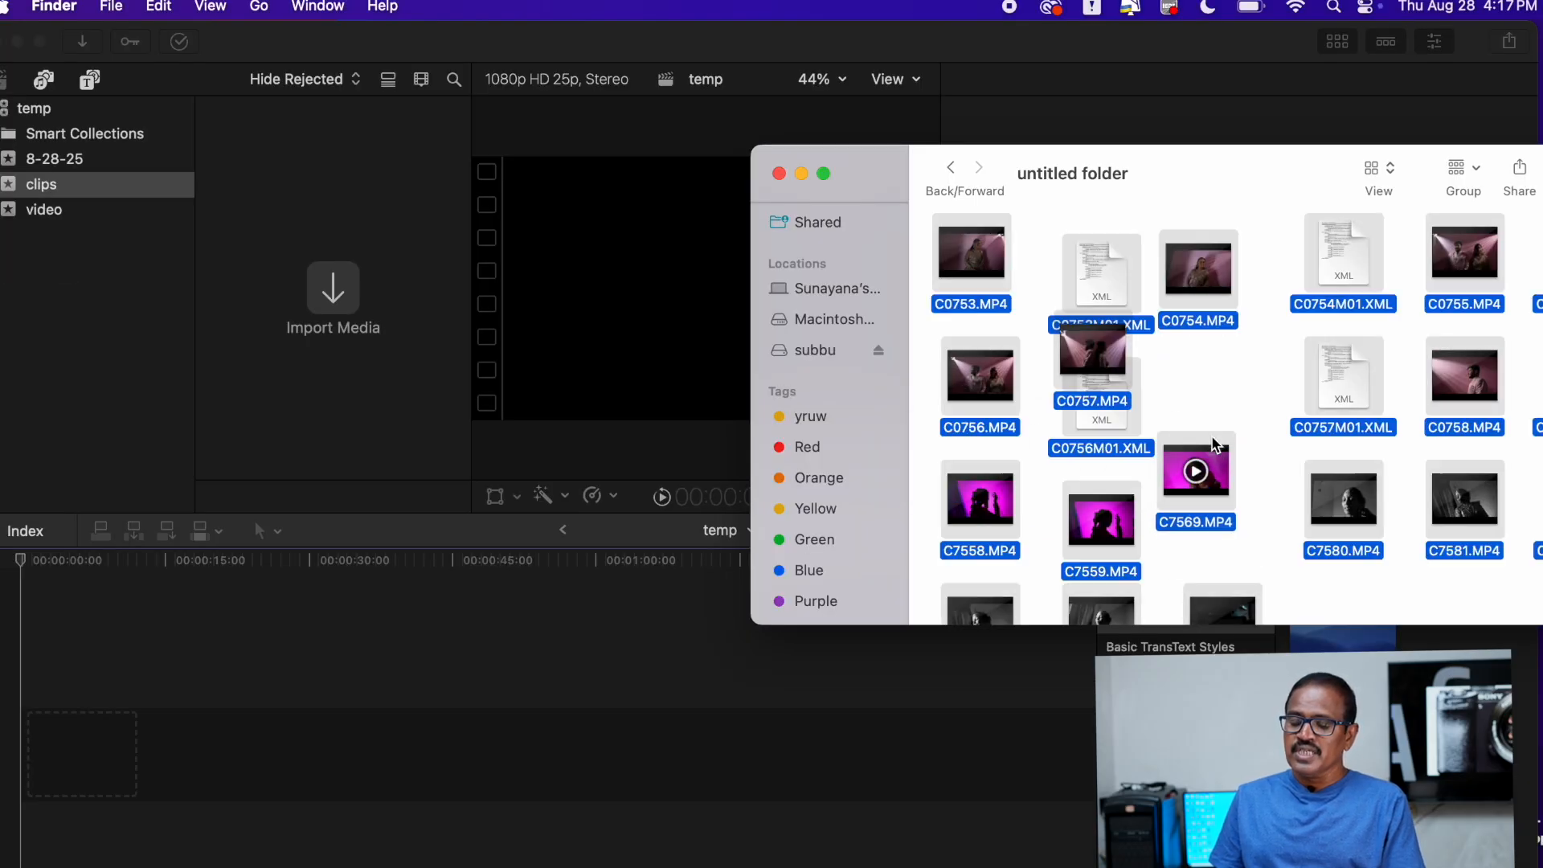
left_click_drag(1110, 364, 332, 258)
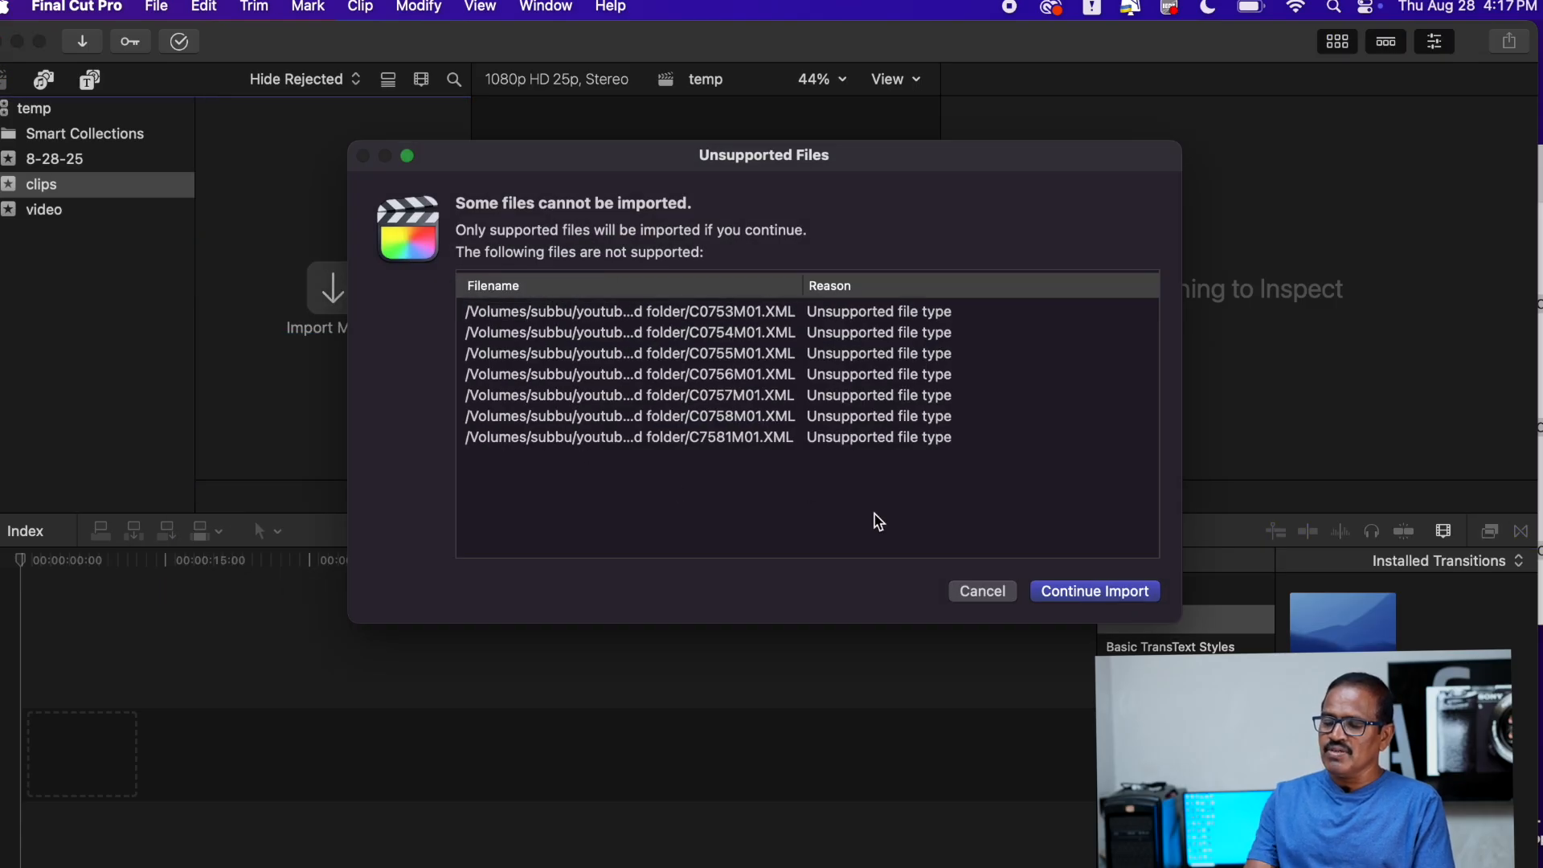
left_click(1101, 596)
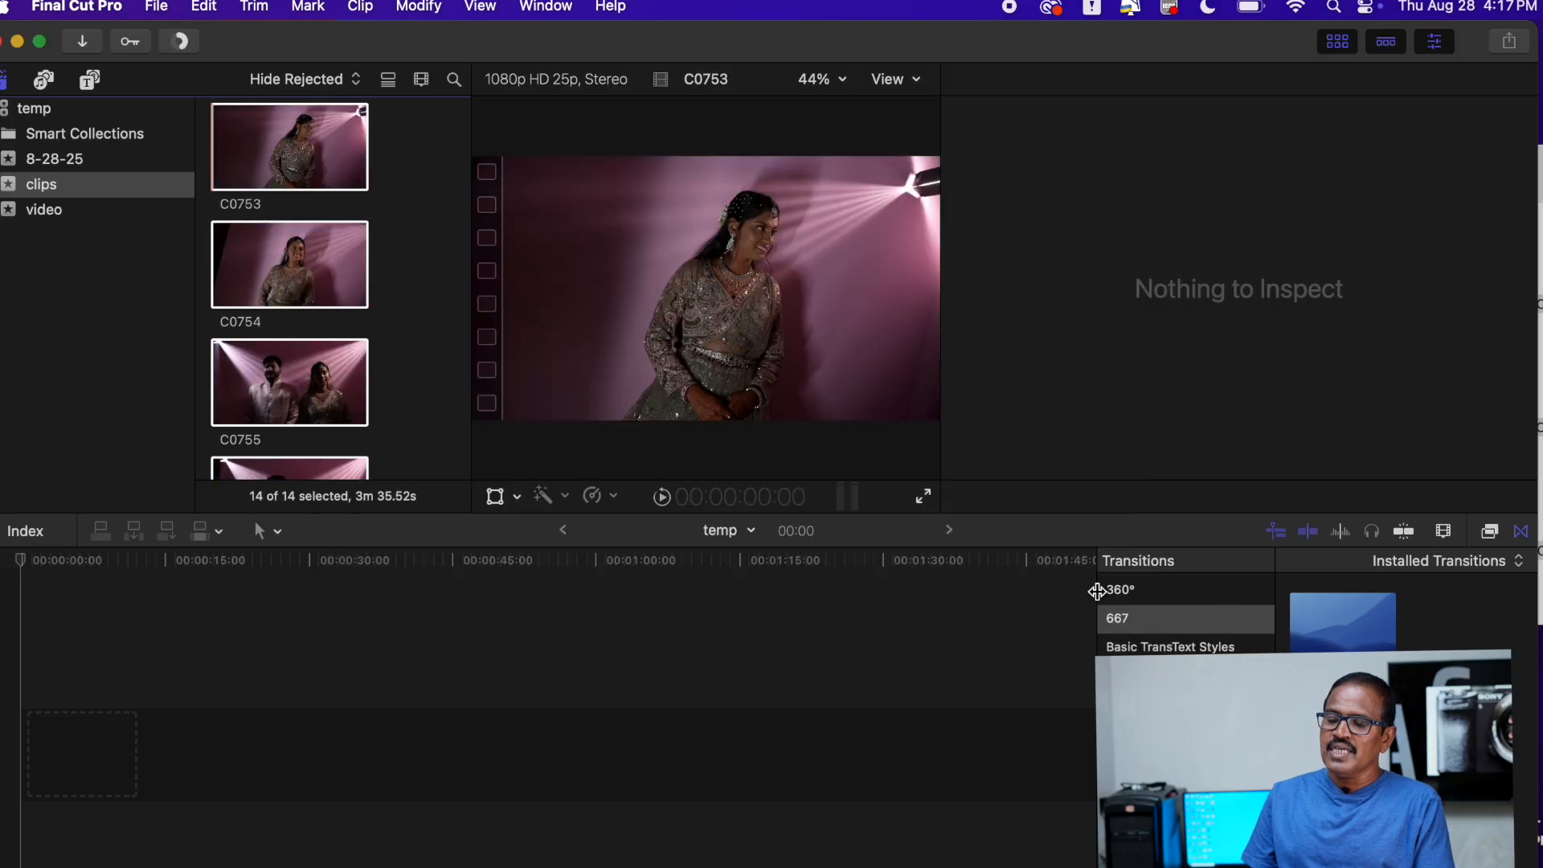
Step: Place clip C0753 at the start of the temp timeline and select the magenta silhouette clip below C0758 in the clips event
left_click(289, 137)
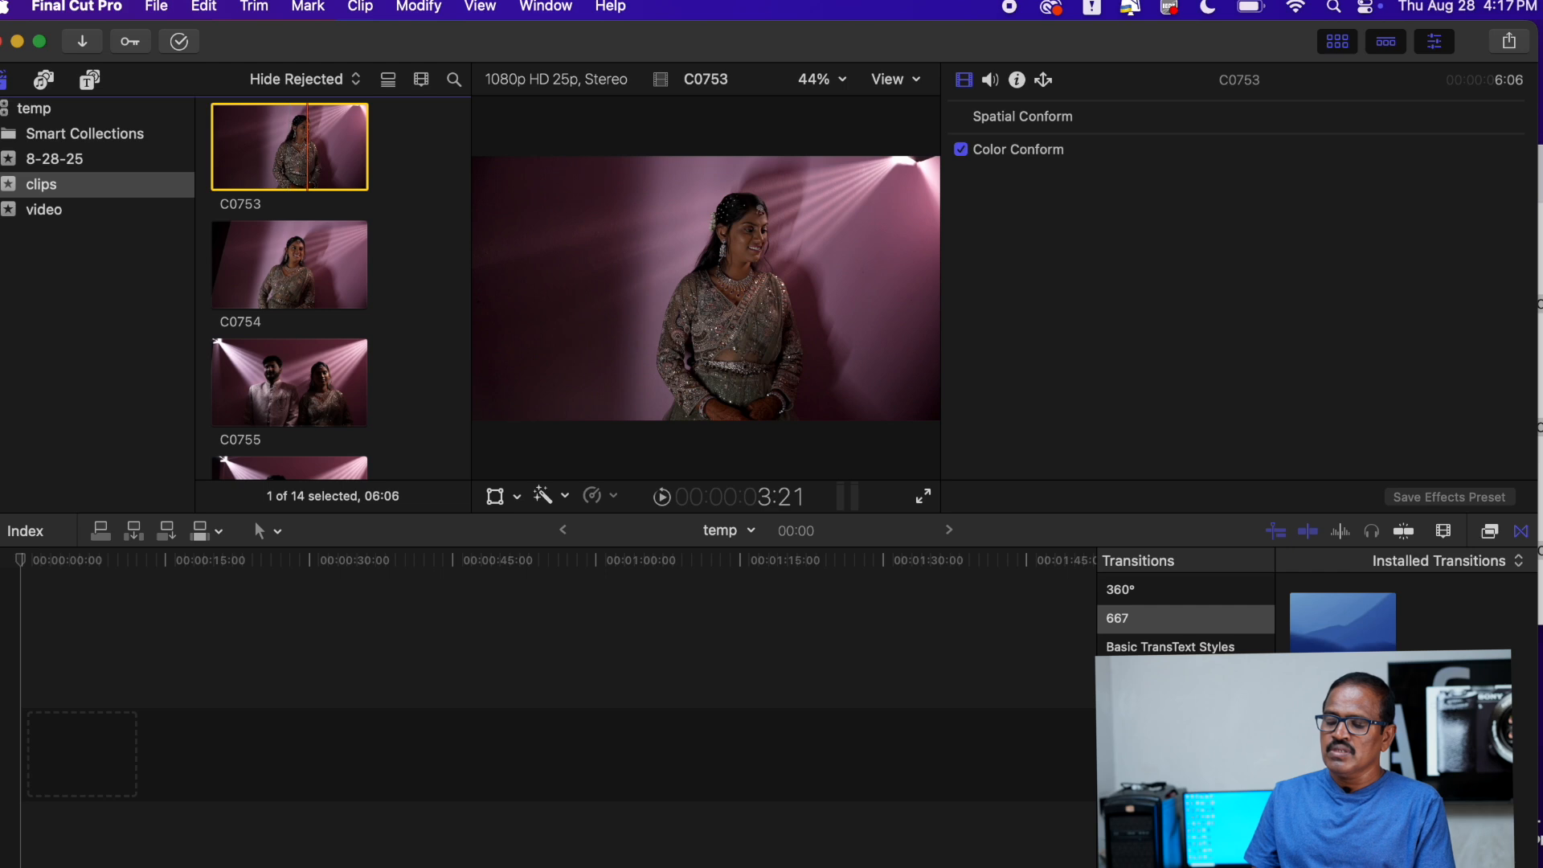
left_click_drag(311, 167, 158, 734)
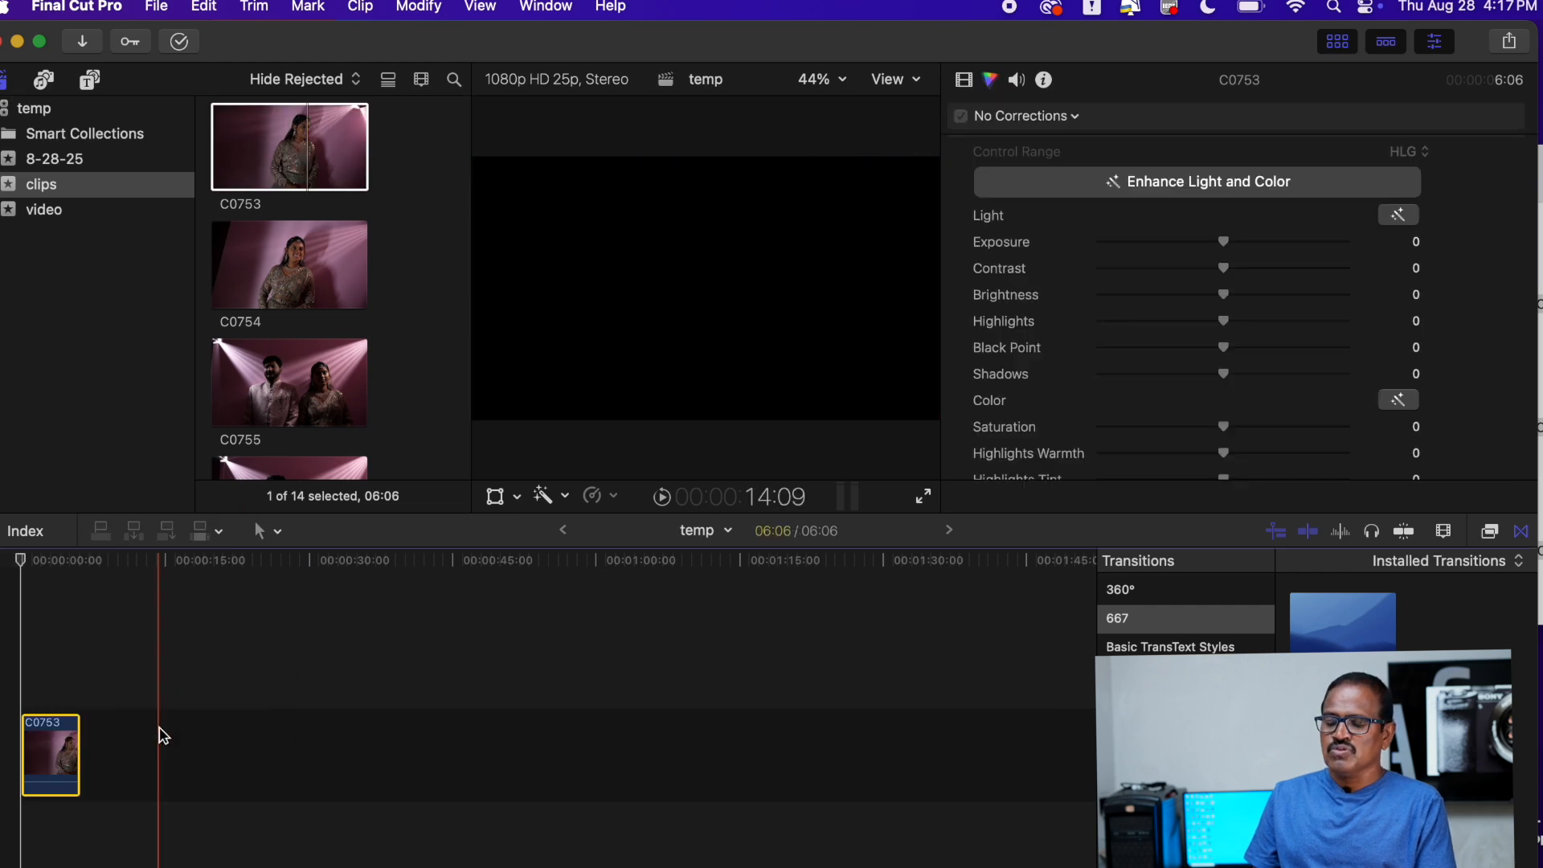
scroll(320, 382, "down", 5)
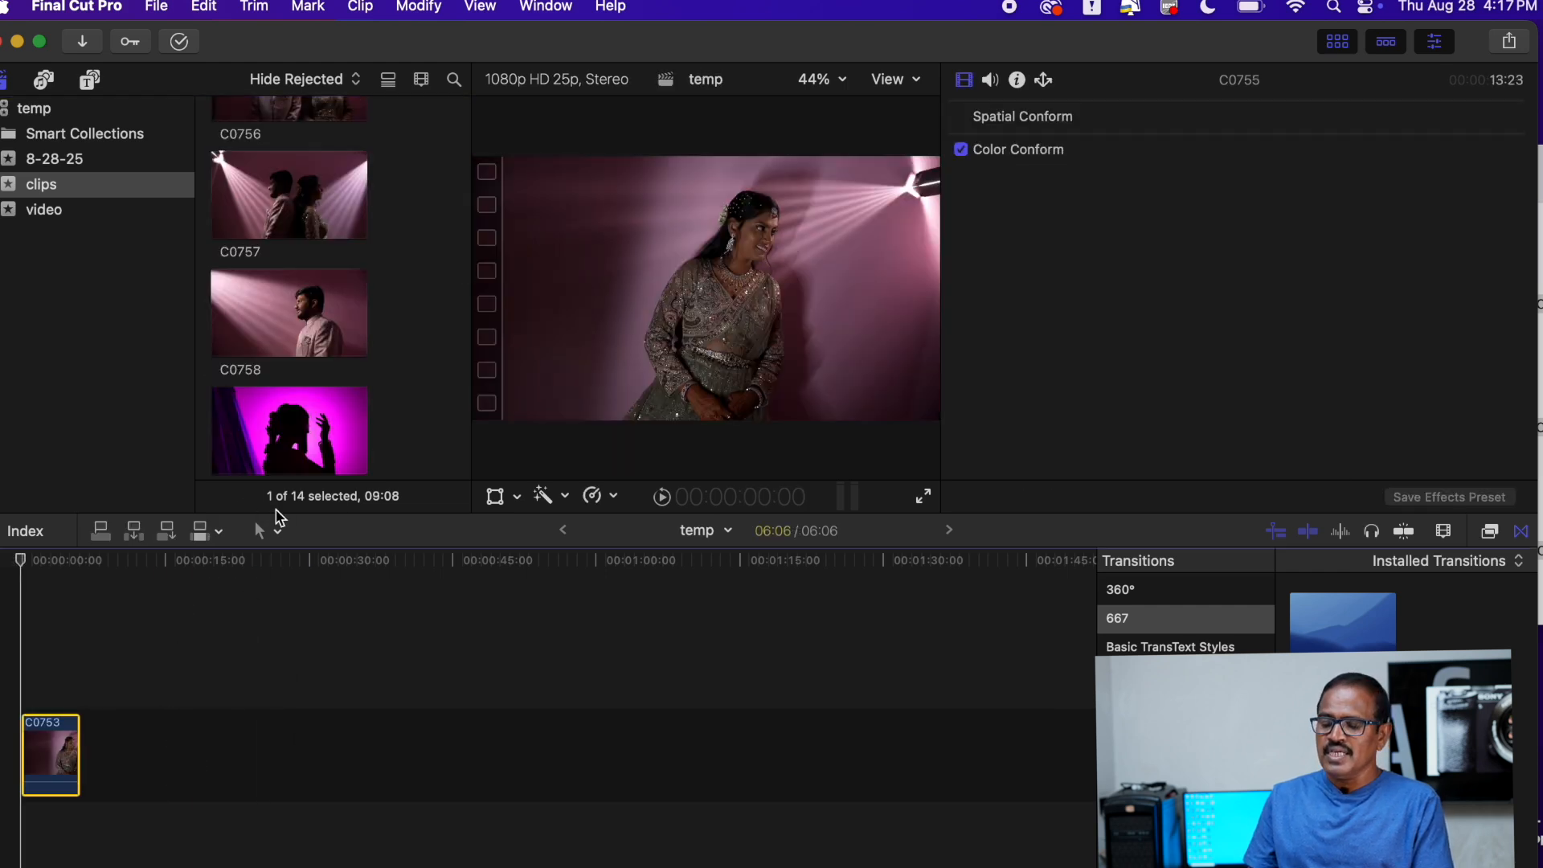
left_click(297, 465)
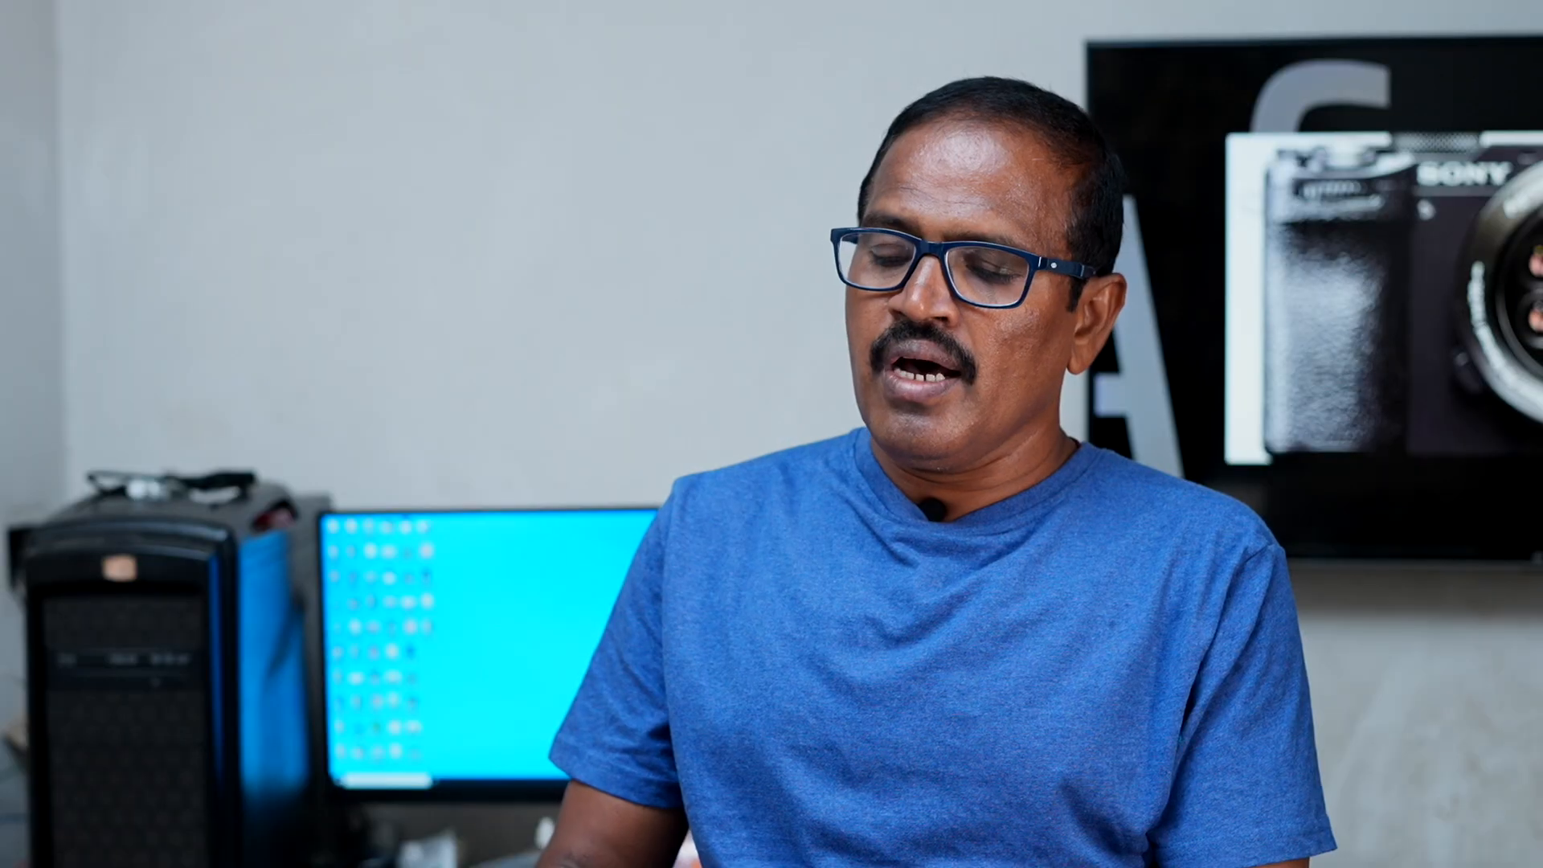